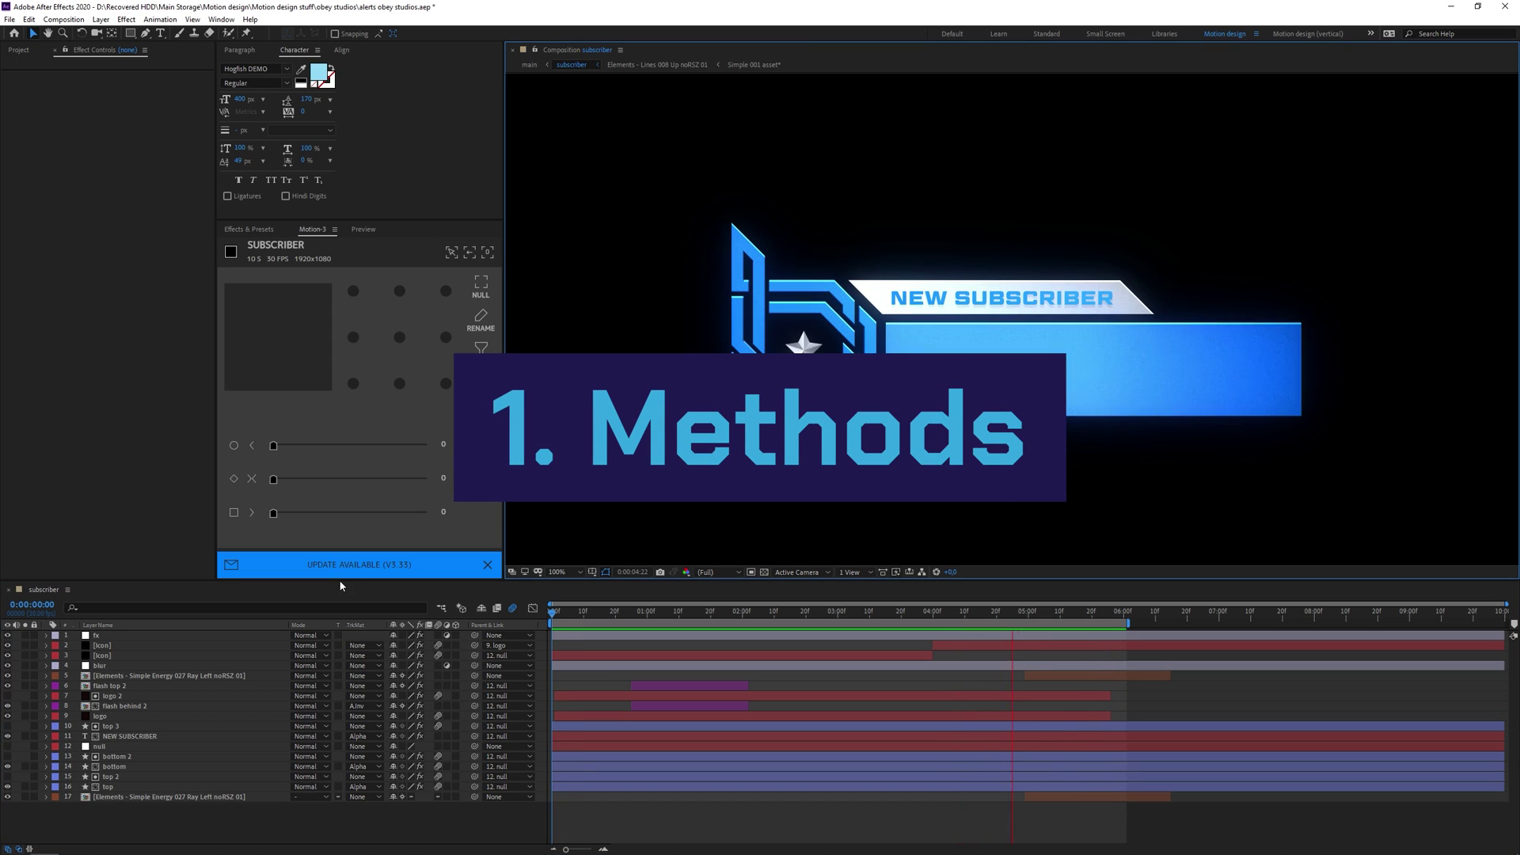
Turn on the transparency grid so the subscriber alert shows over a checkerboard
left_click(764, 571)
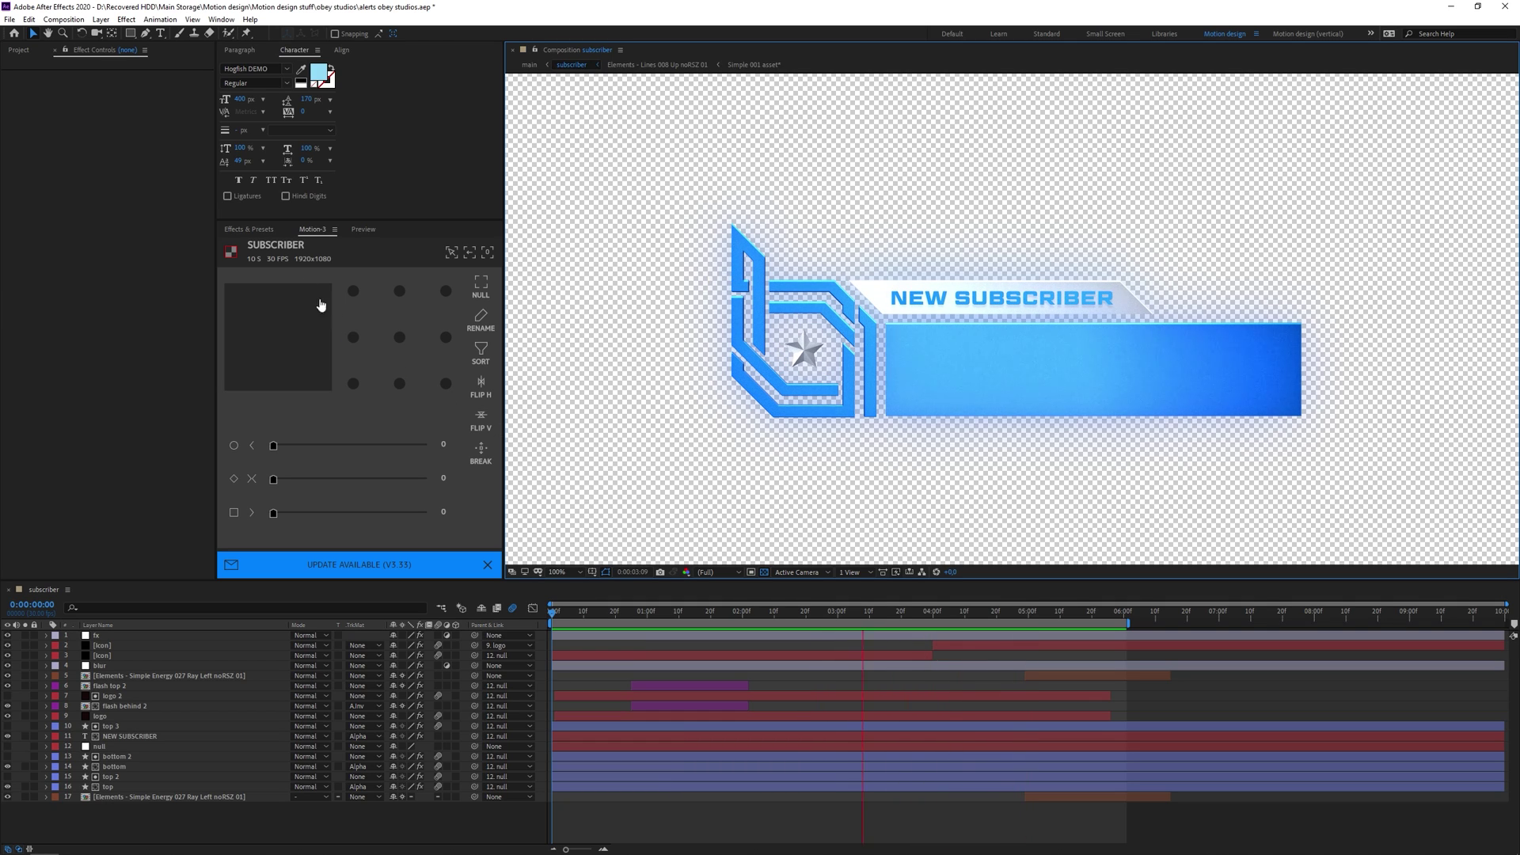
Add the subscriber comp to the Adobe Media Encoder queue from the Composition menu
left_click(63, 19)
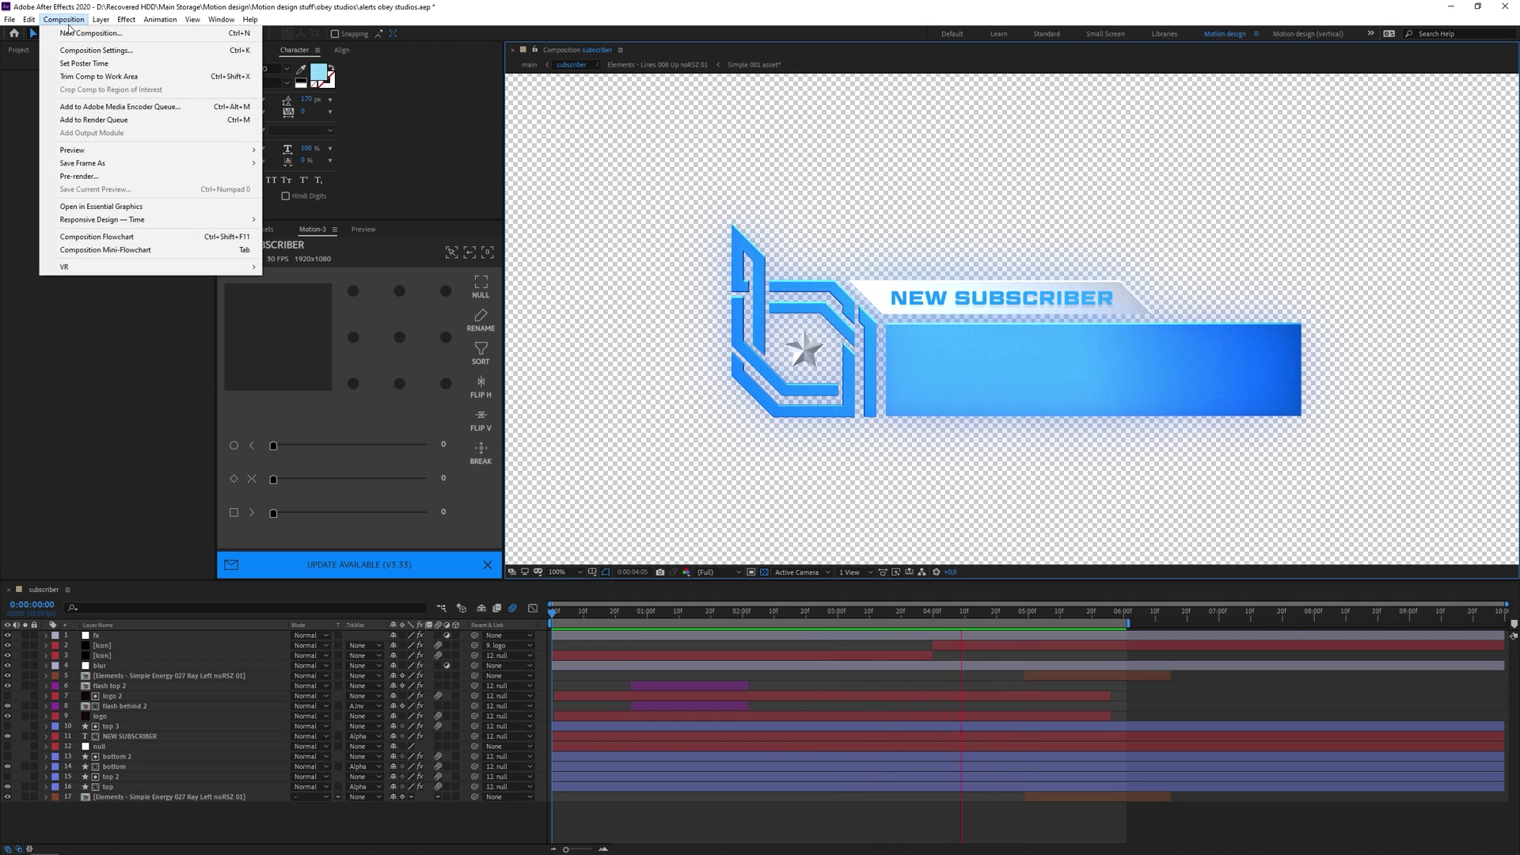
left_click(124, 107)
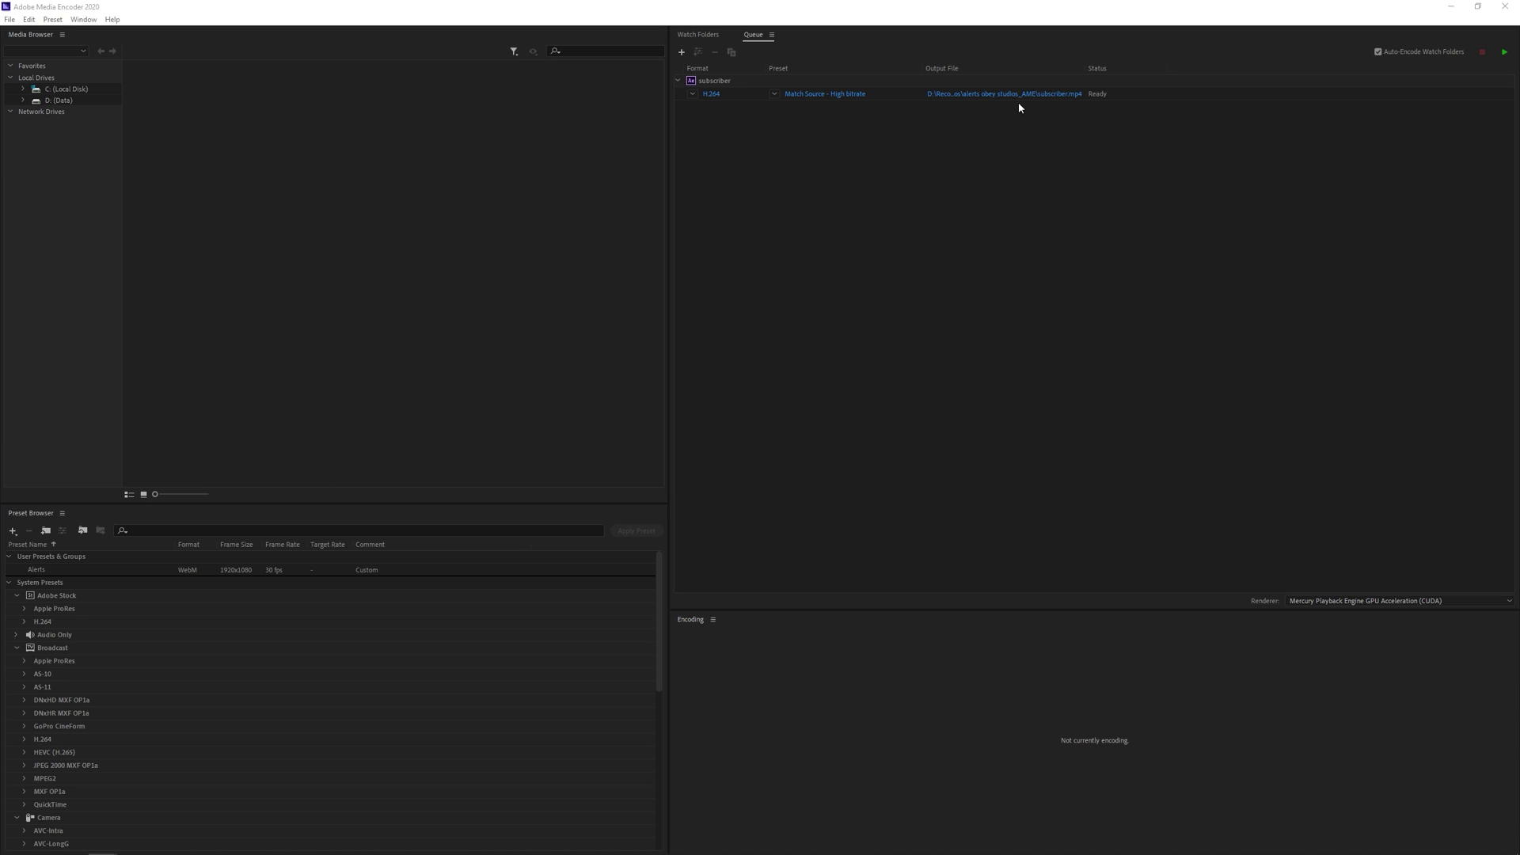
Open the subscriber job's export settings, toggle Export Audio off and back on, and scrub the preview
left_click(807, 97)
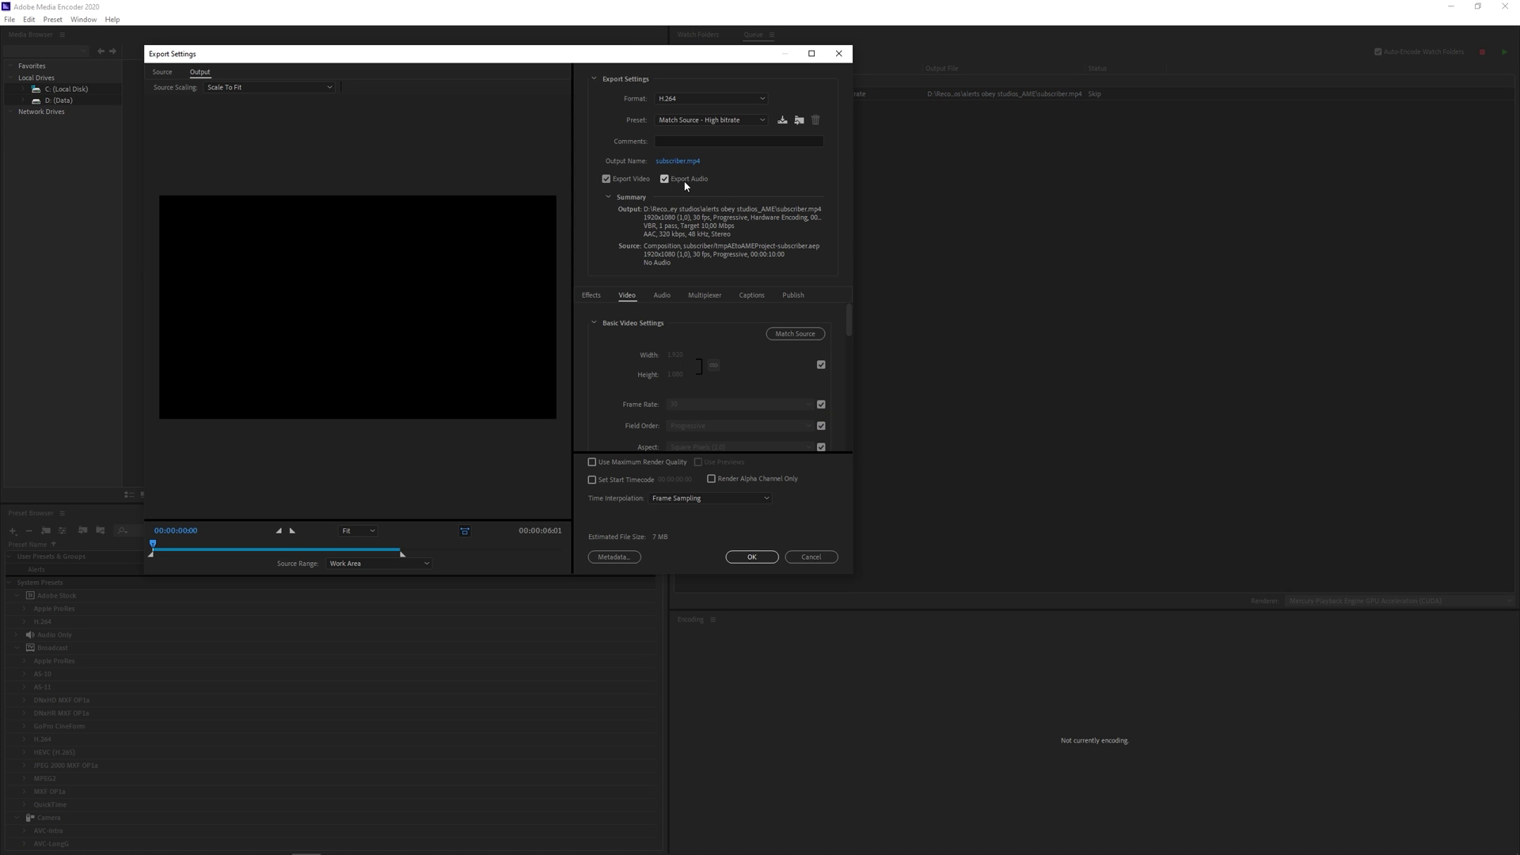
left_click(686, 180)
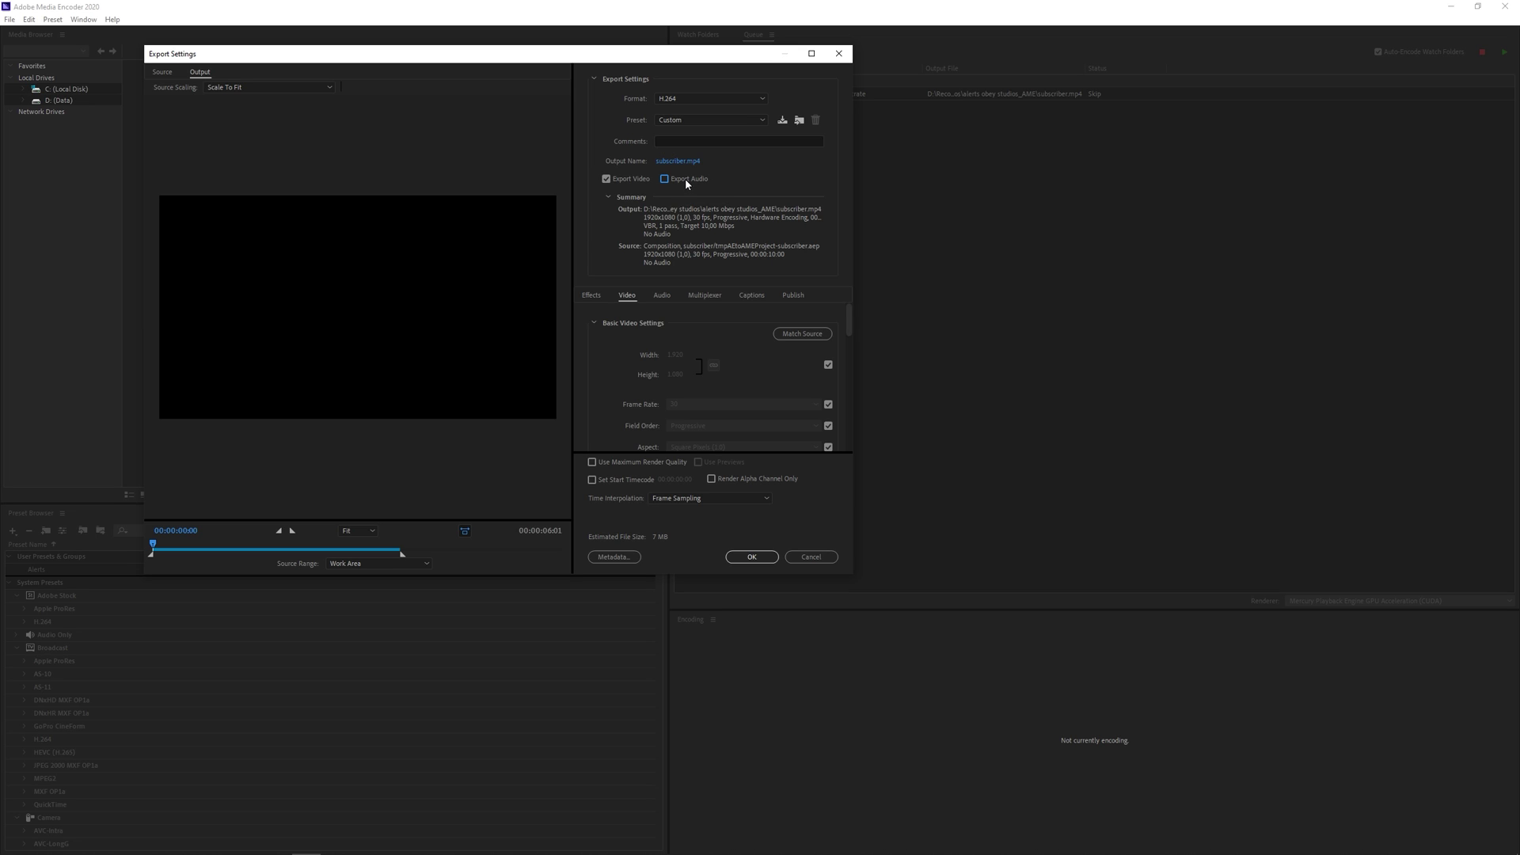
left_click(686, 178)
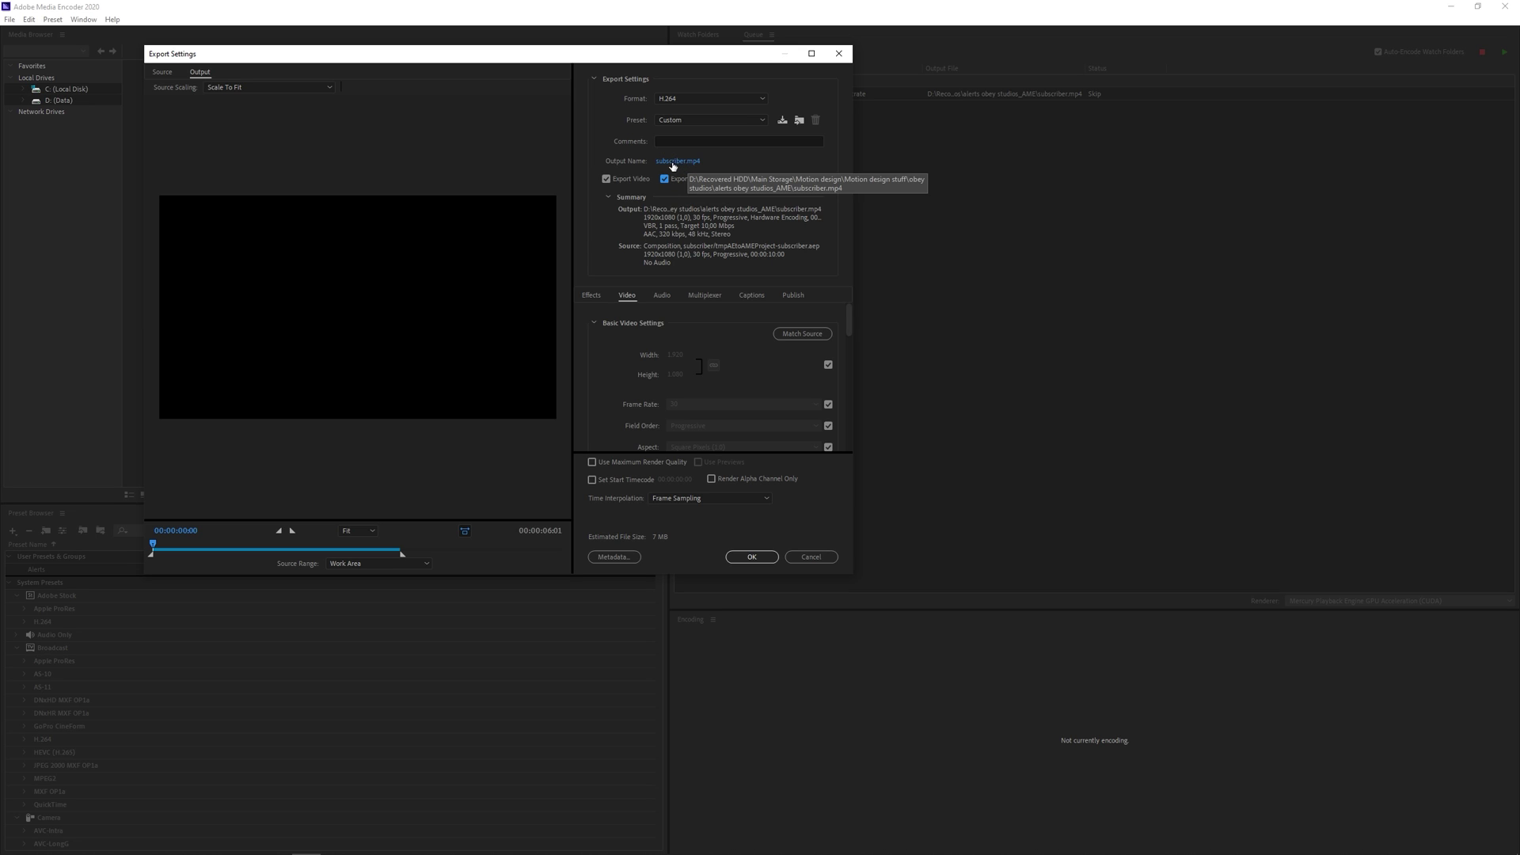
left_click_drag(238, 549, 359, 555)
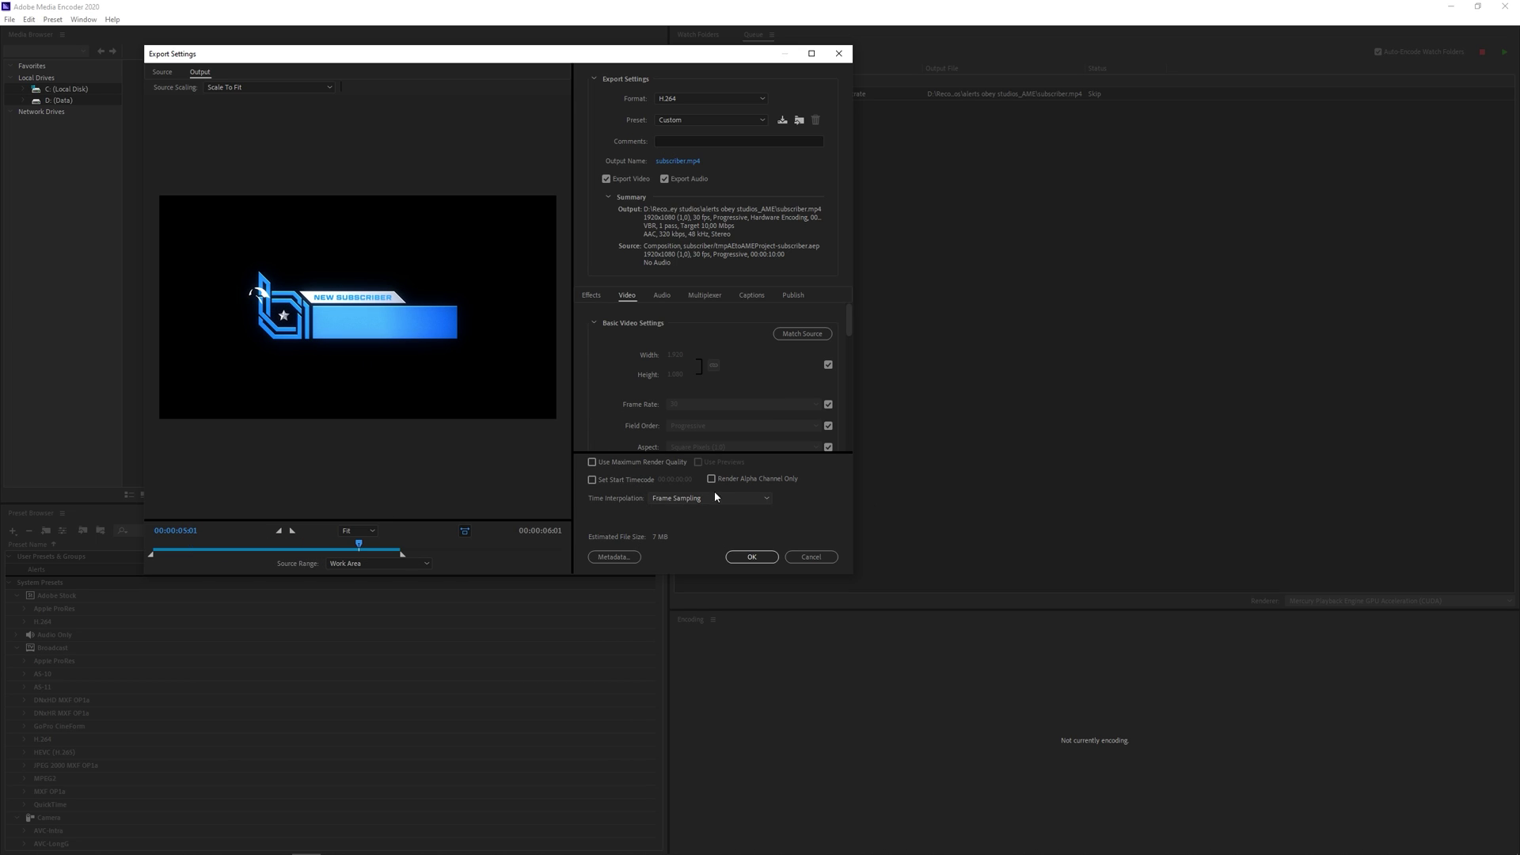
Enable Render at Maximum Depth in the Video settings
scroll(607, 428, "down", 3)
left_click(599, 333)
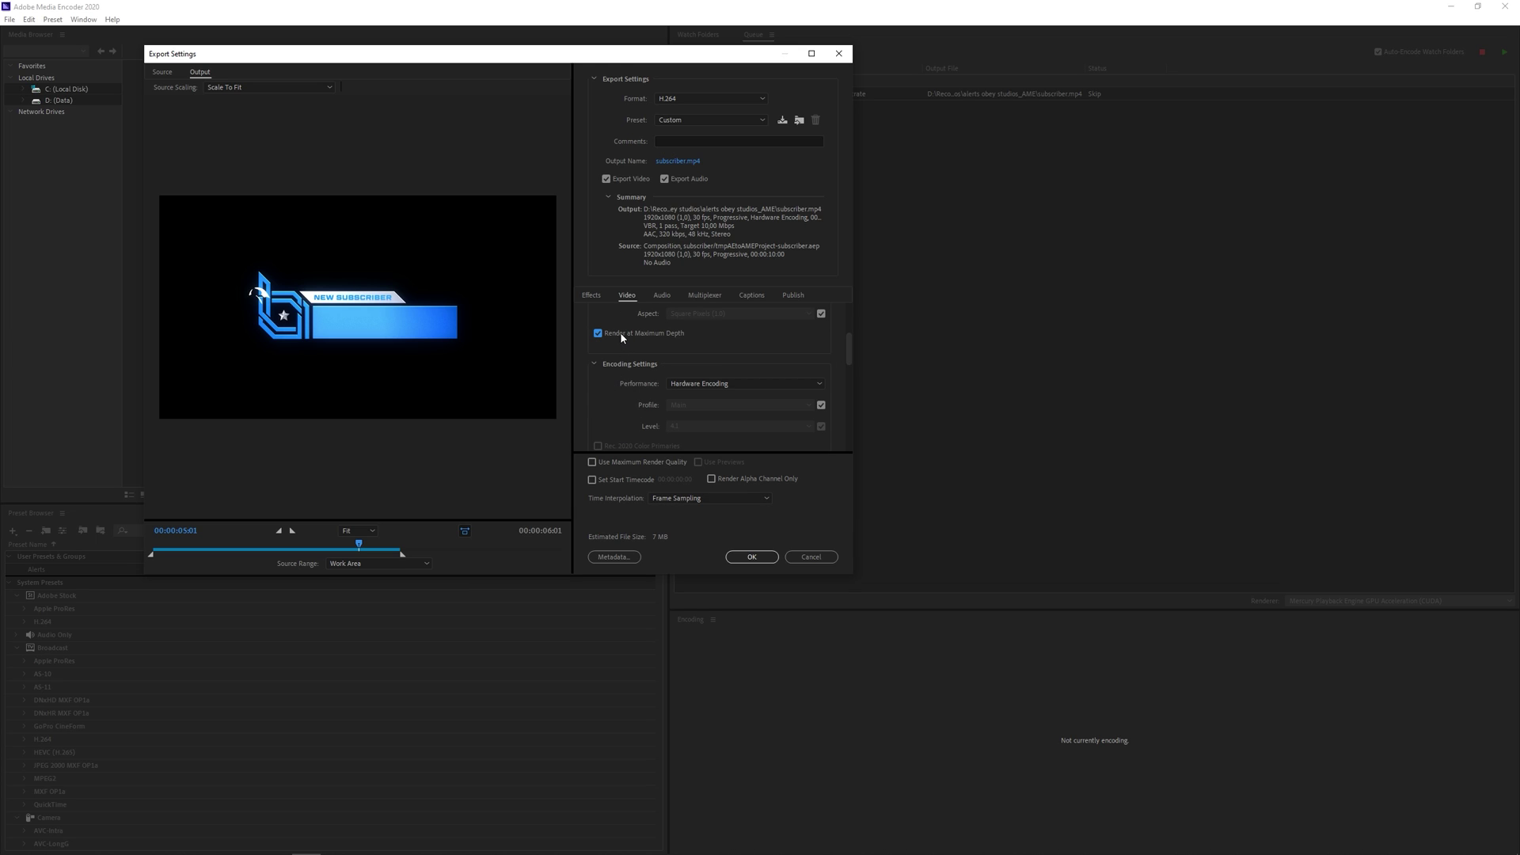
scroll(624, 372, "up", 1)
scroll(624, 372, "down", 6)
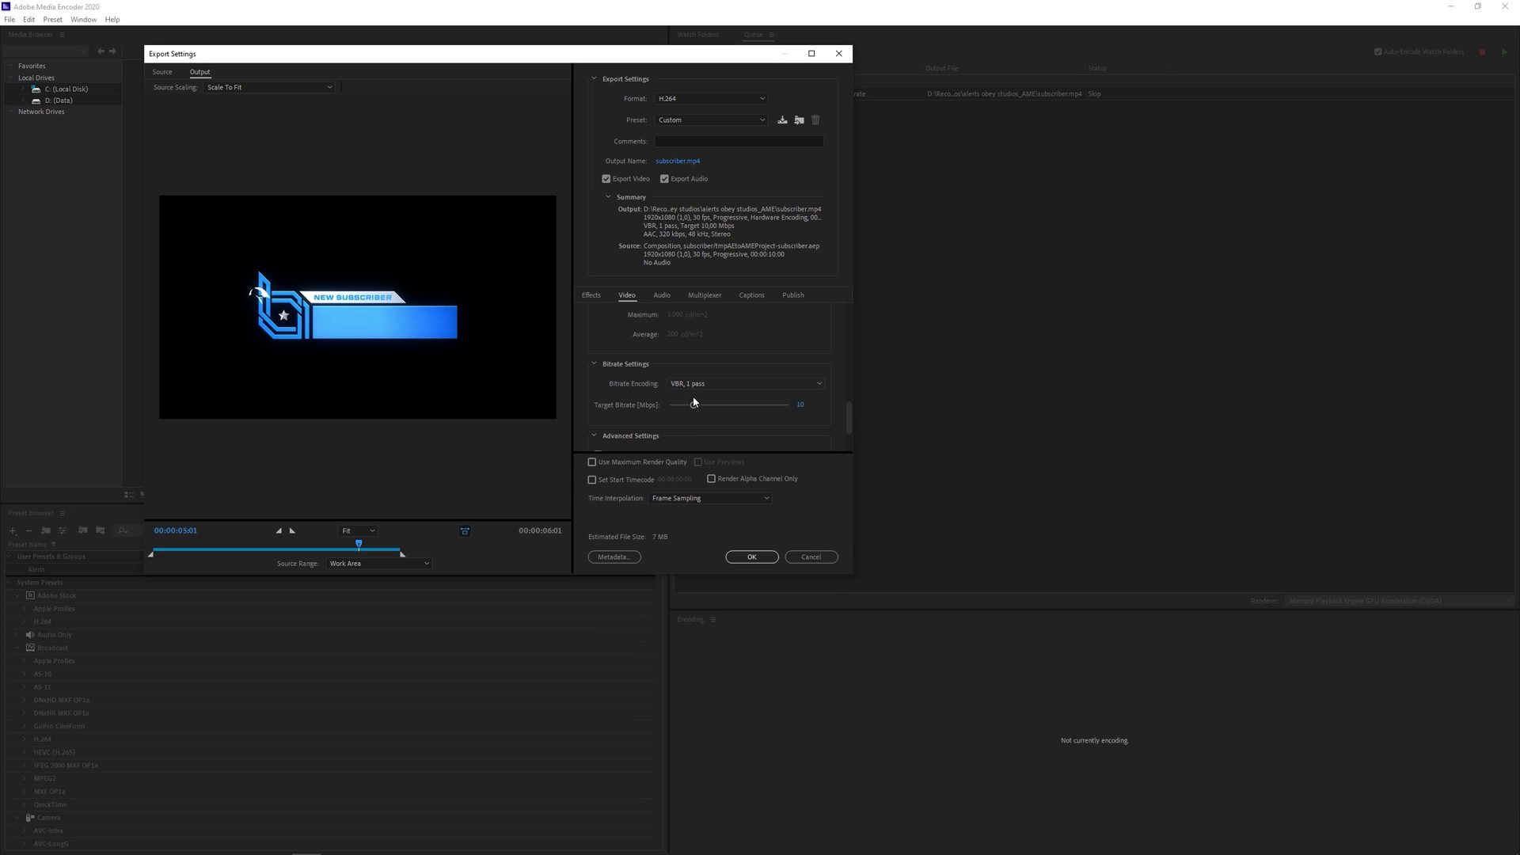
scroll(673, 387, "up", 1)
Use VBR, 1 pass encoding with a target bitrate of exactly 20 Mbps
left_click_drag(694, 405, 796, 407)
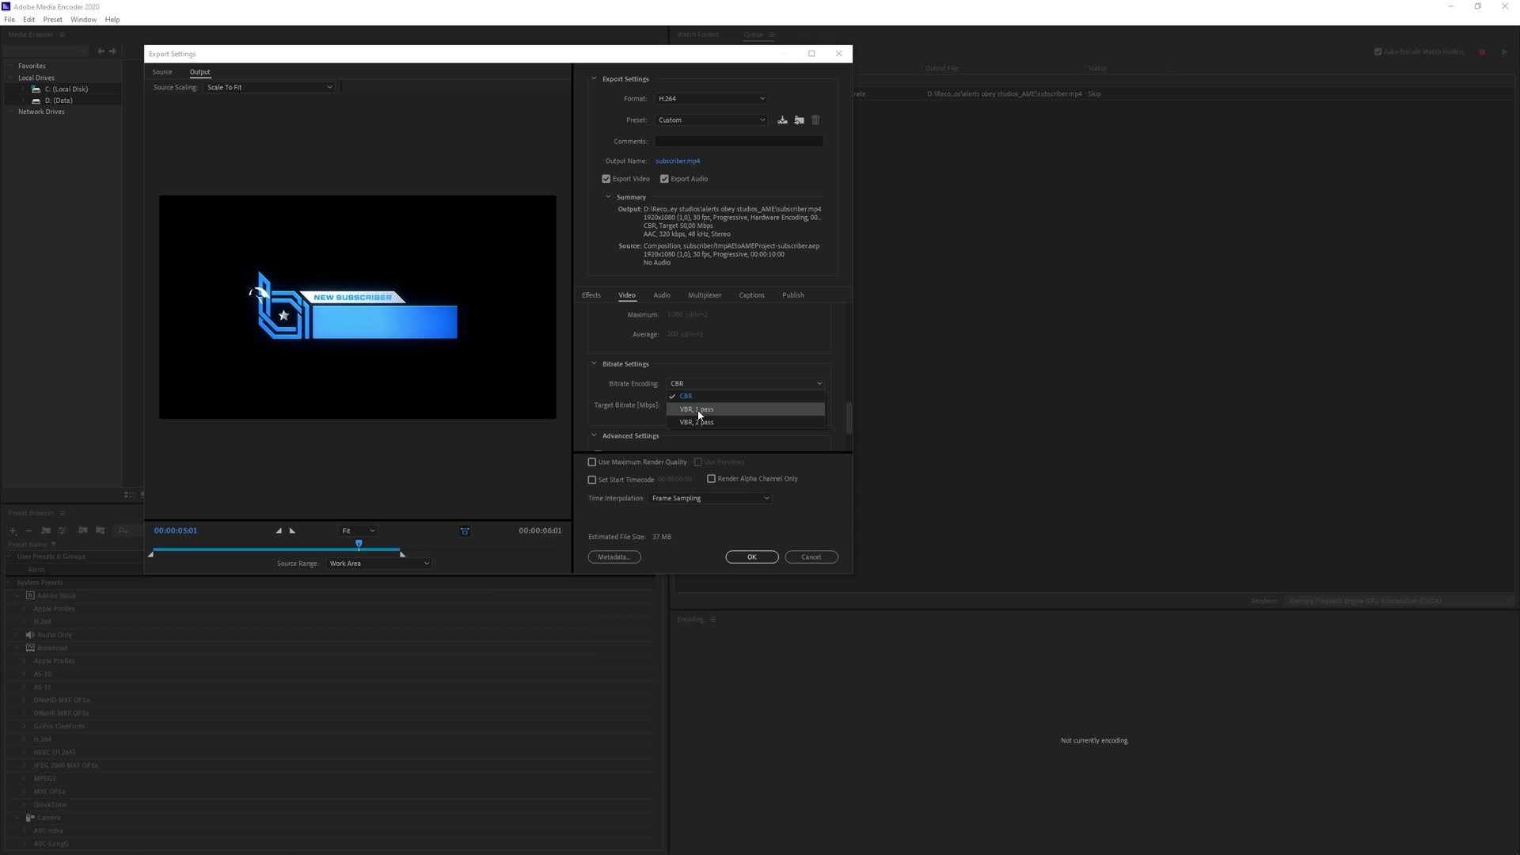
scroll(685, 392, "down", 1)
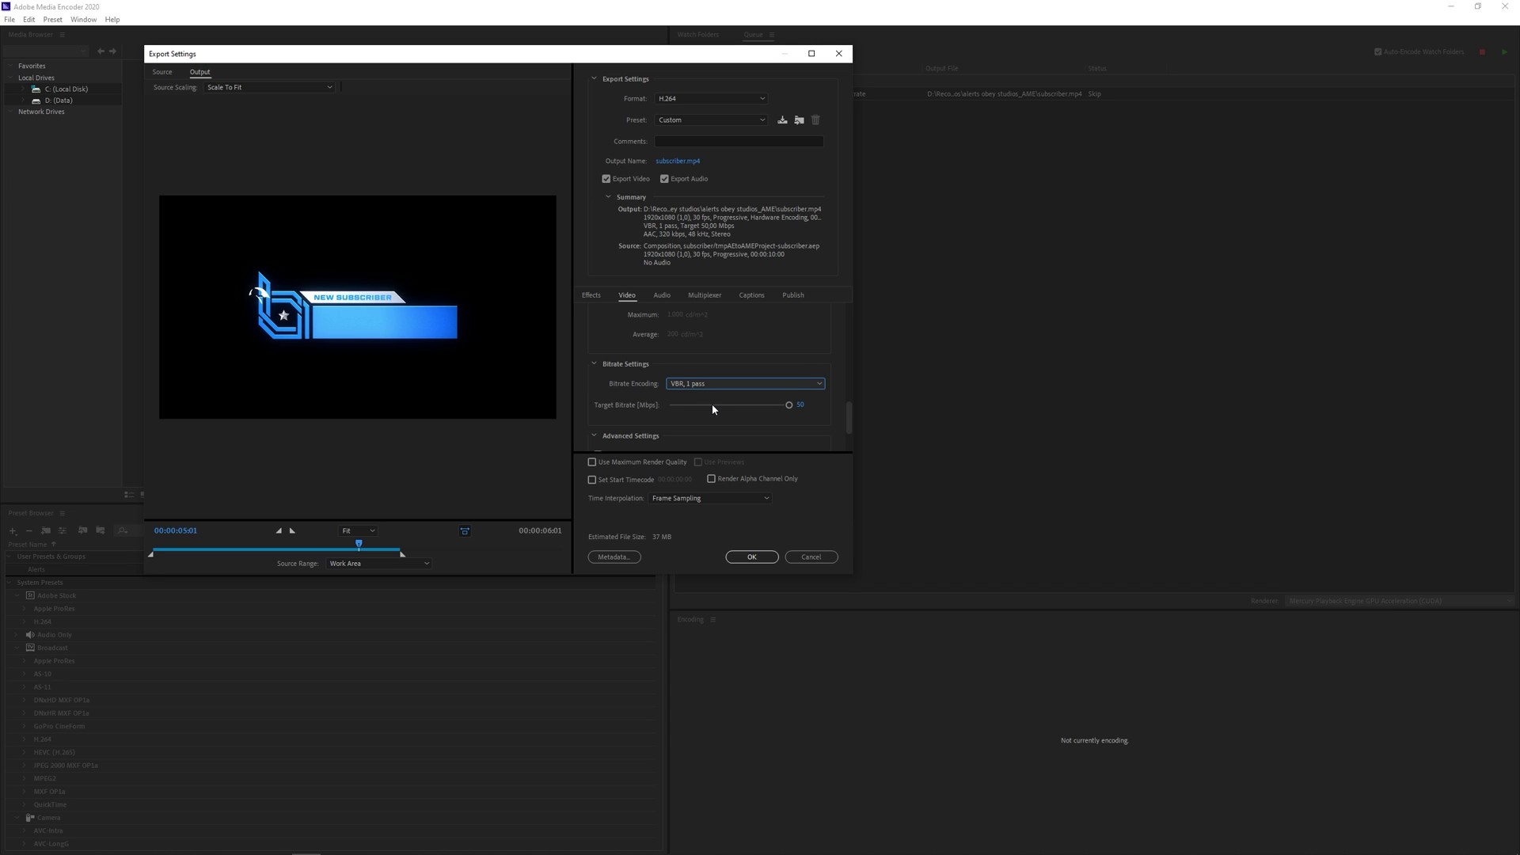
left_click(713, 406)
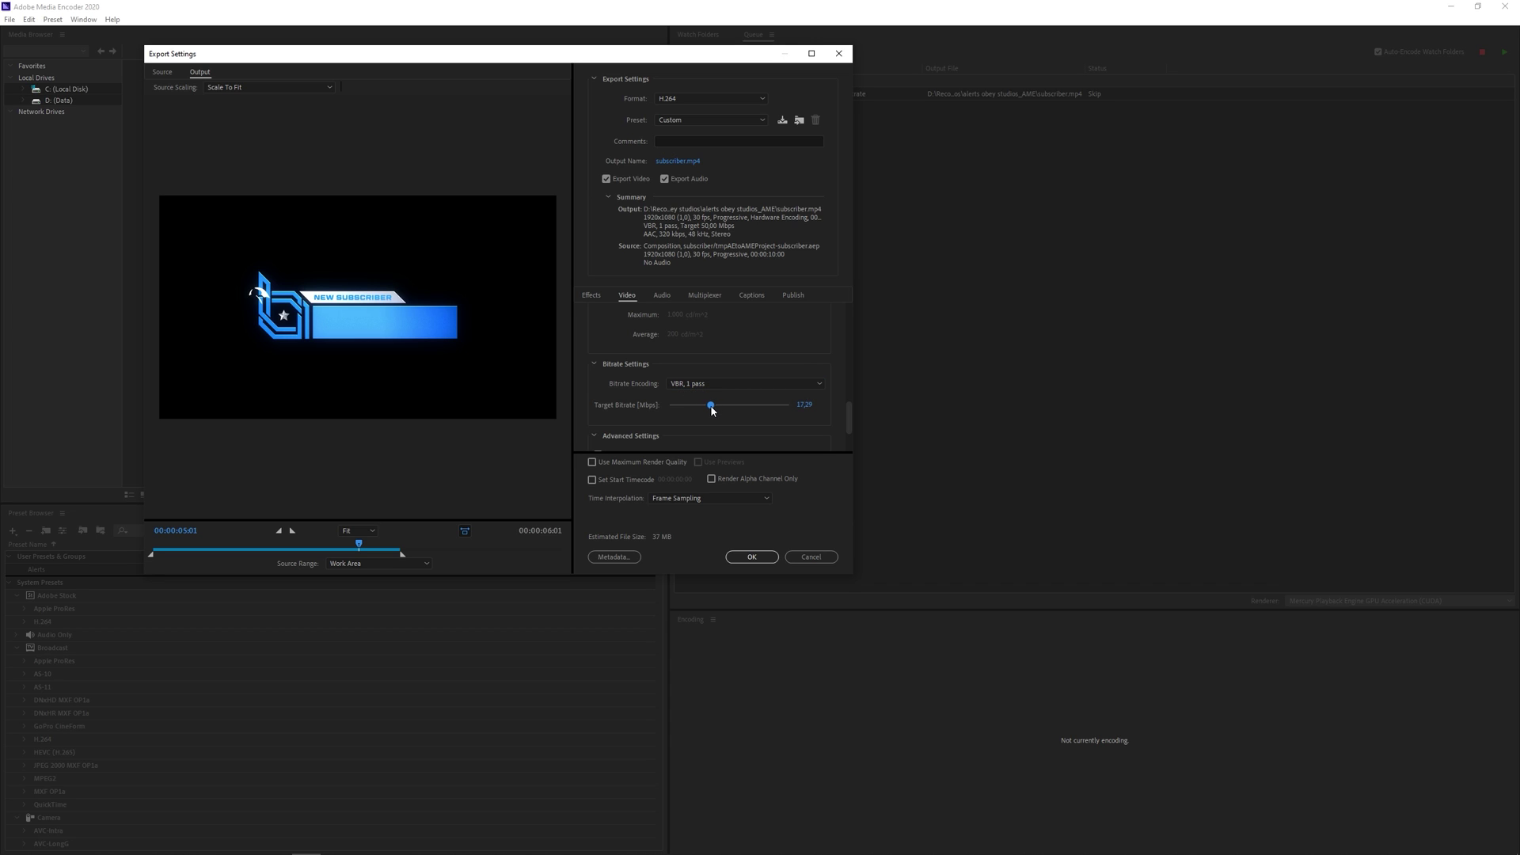
left_click_drag(712, 410, 718, 412)
left_click(713, 405)
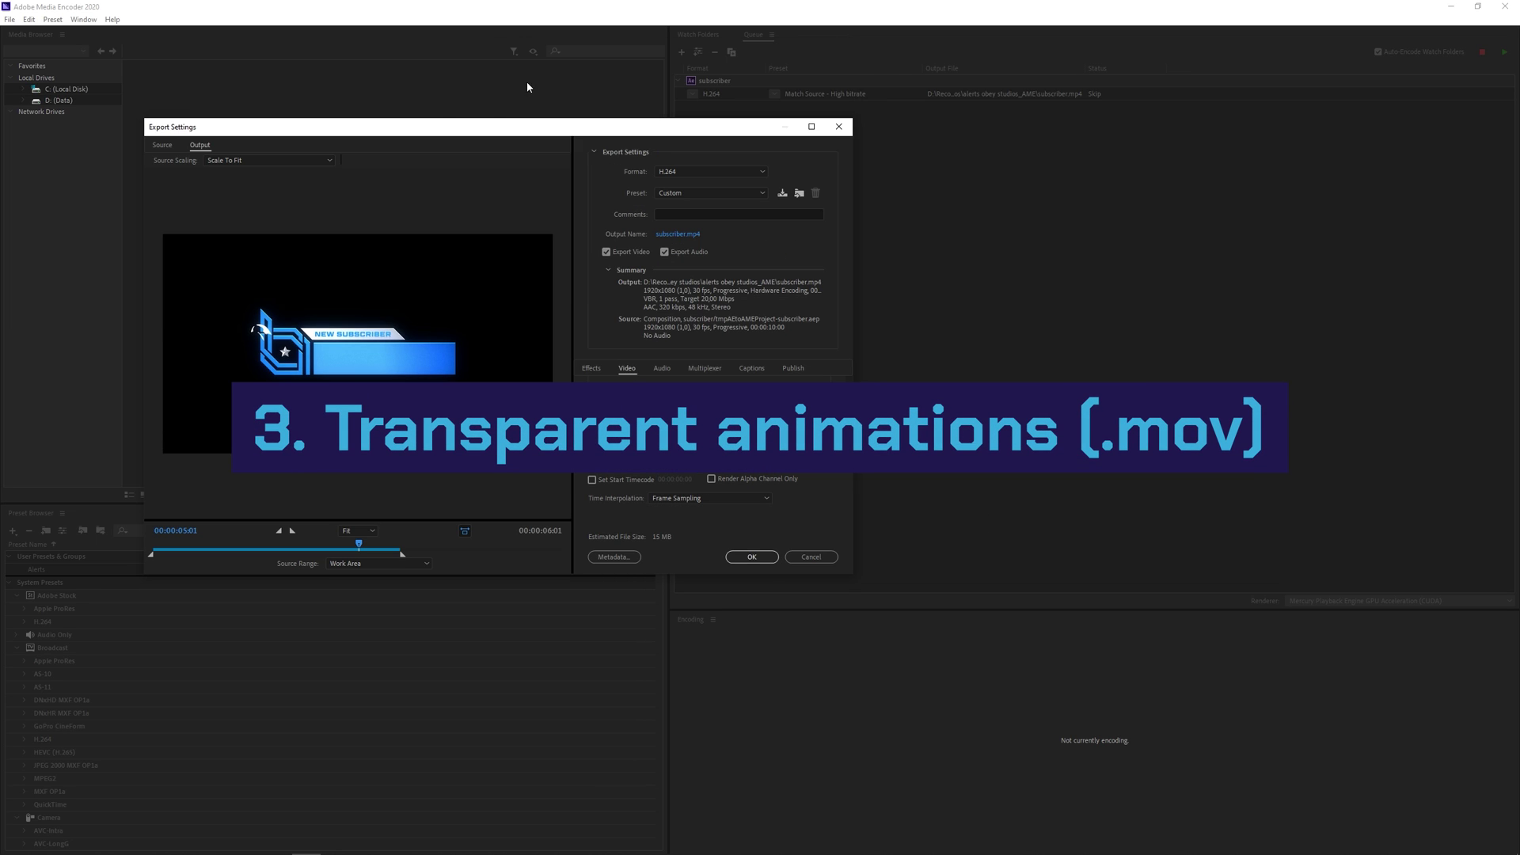
Change the export format to QuickTime
left_click_drag(440, 126, 610, 148)
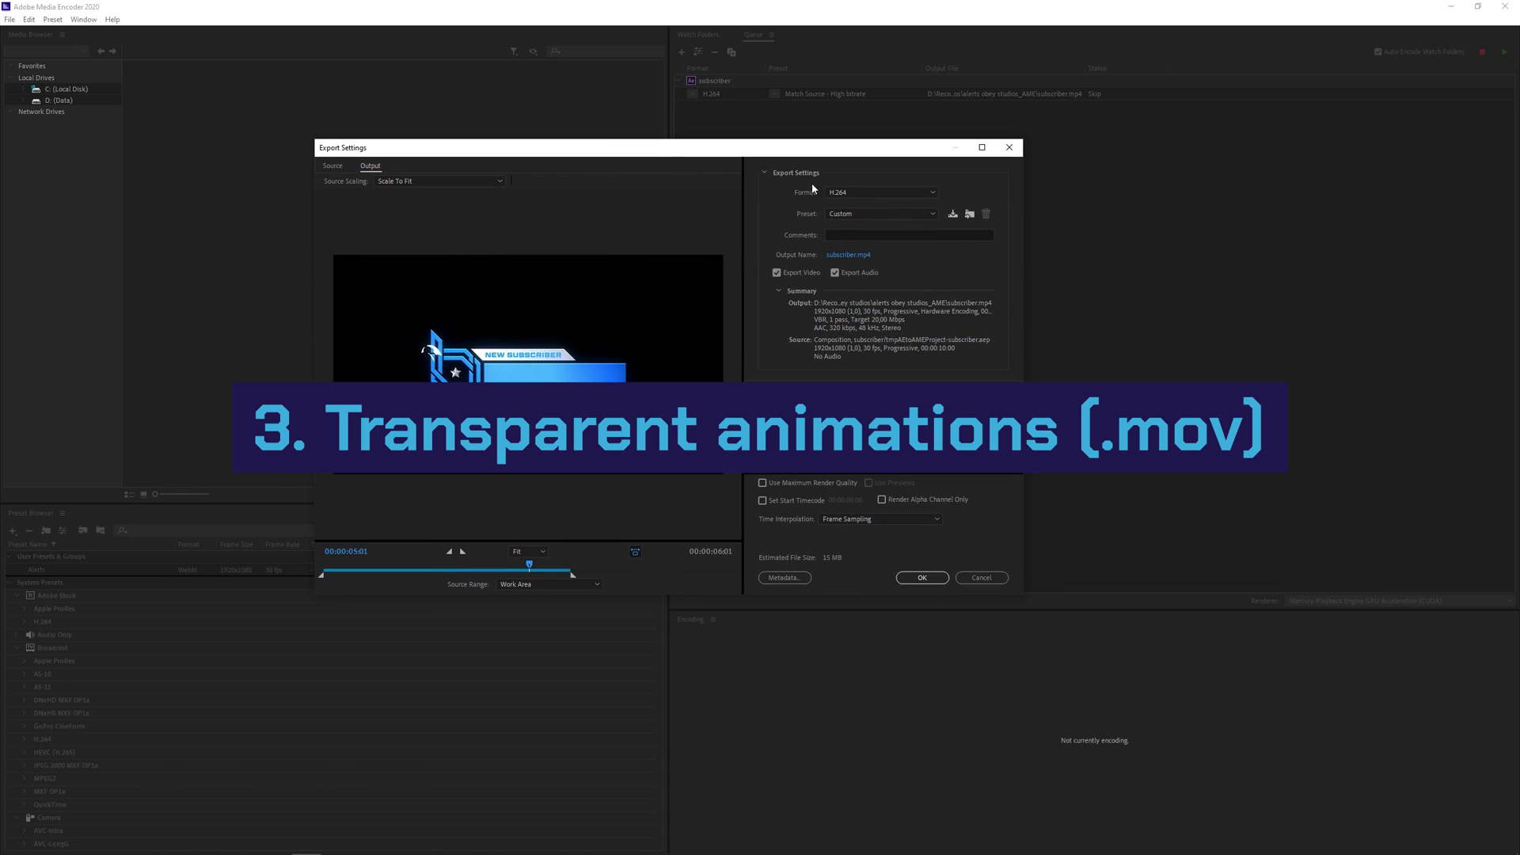
left_click(863, 193)
left_click(855, 545)
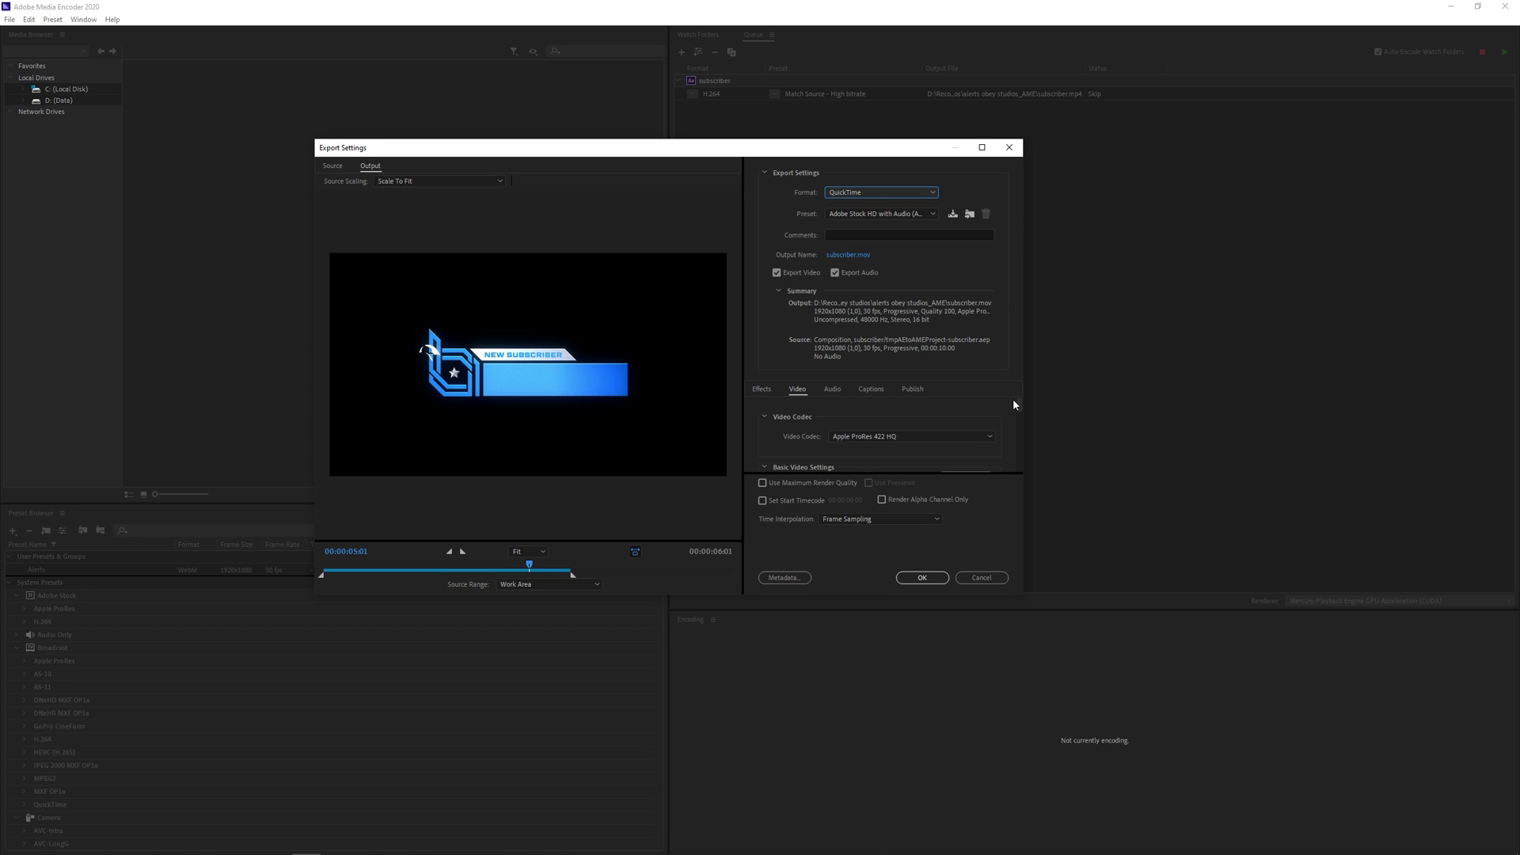
Use the Apple ProRes 4444 codec with 8-bpc + alpha depth
left_click(865, 438)
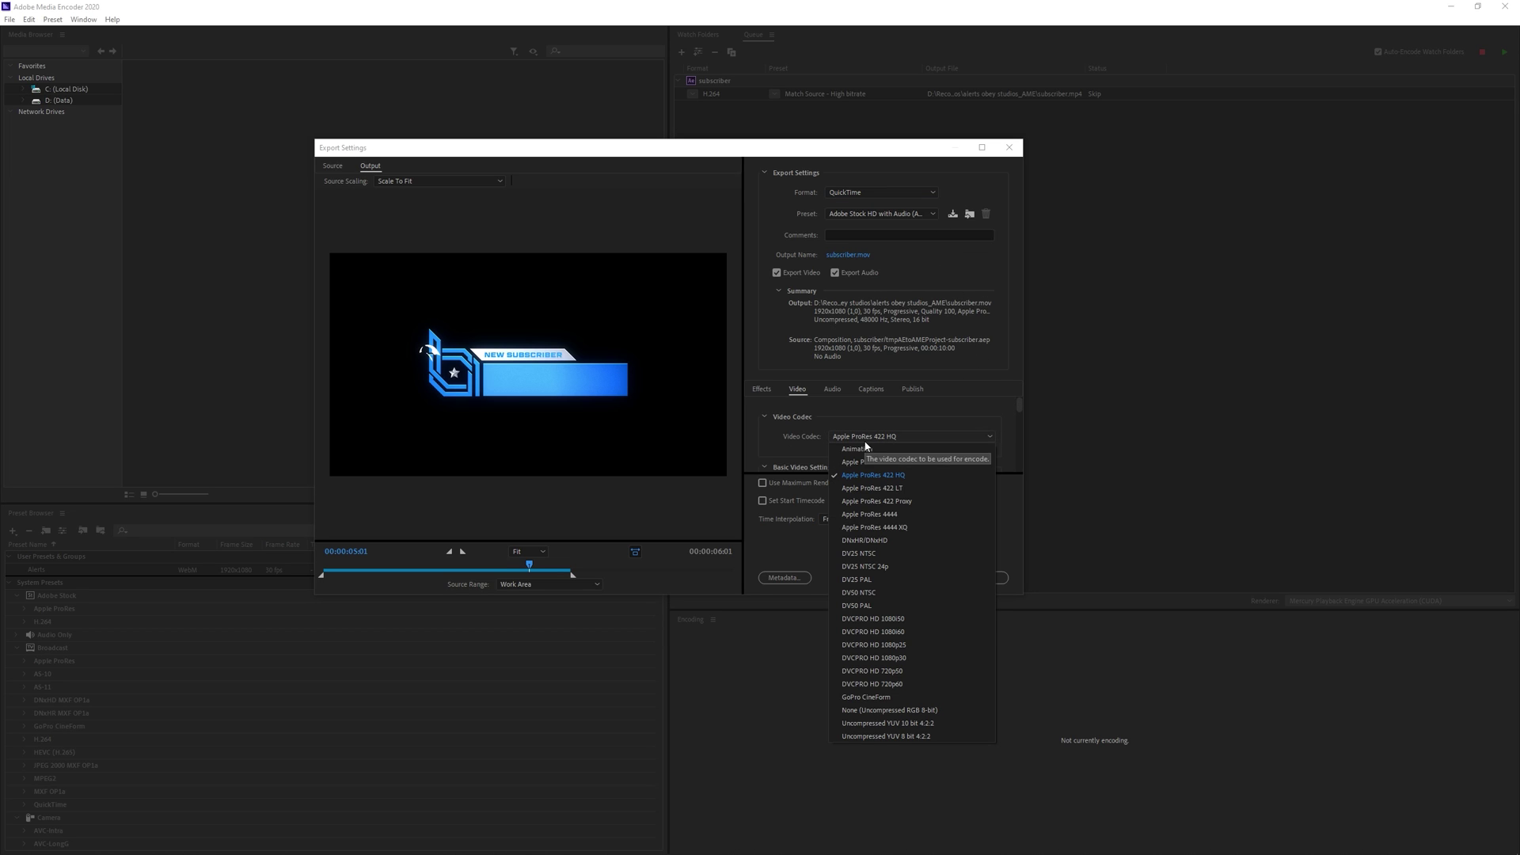
left_click(920, 514)
scroll(792, 421, "down", 3)
scroll(785, 428, "down", 5)
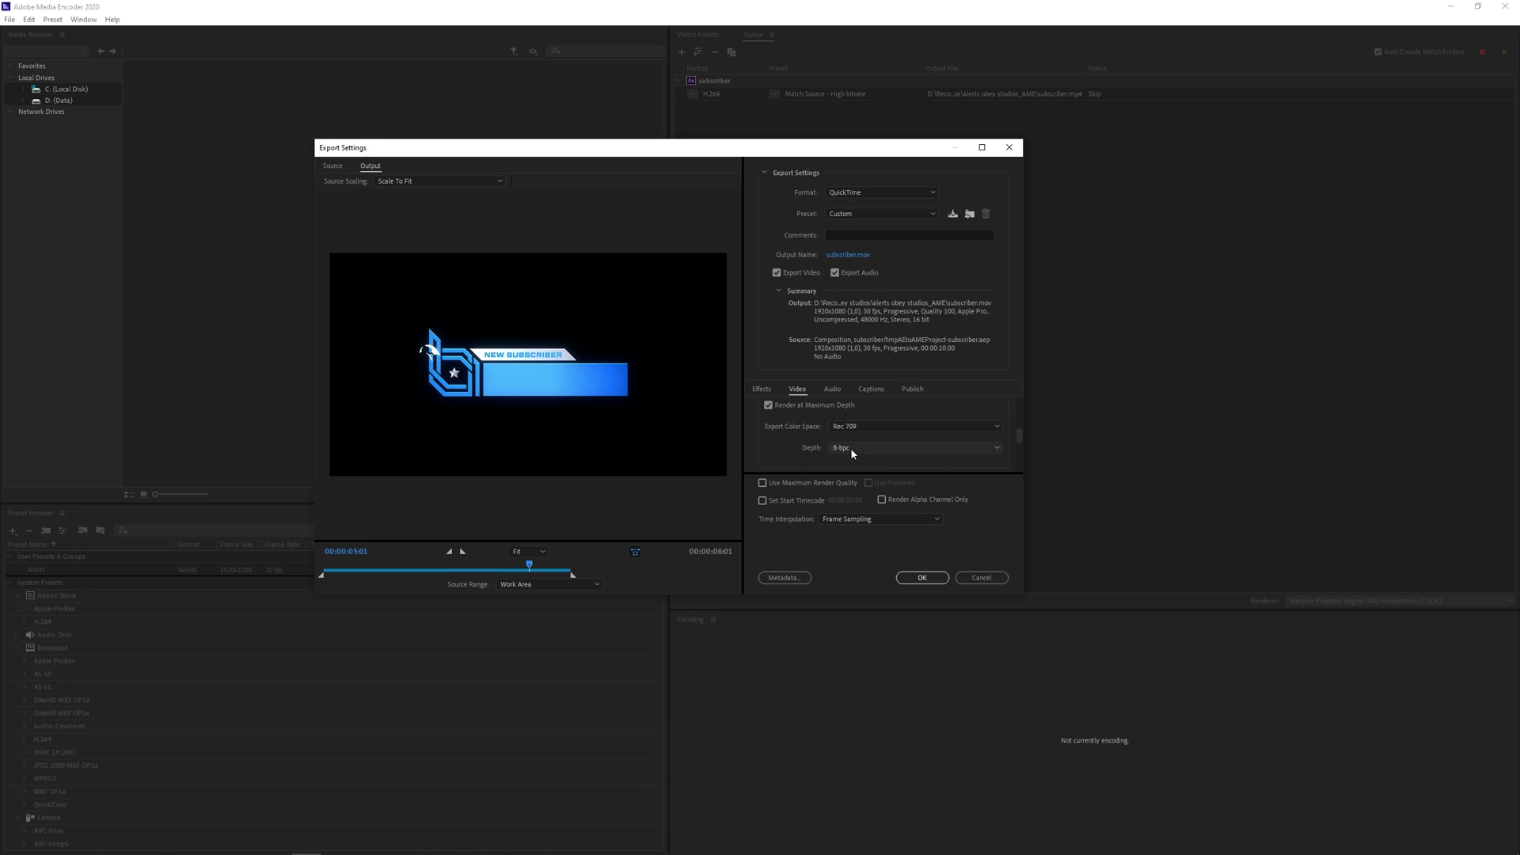
left_click(851, 449)
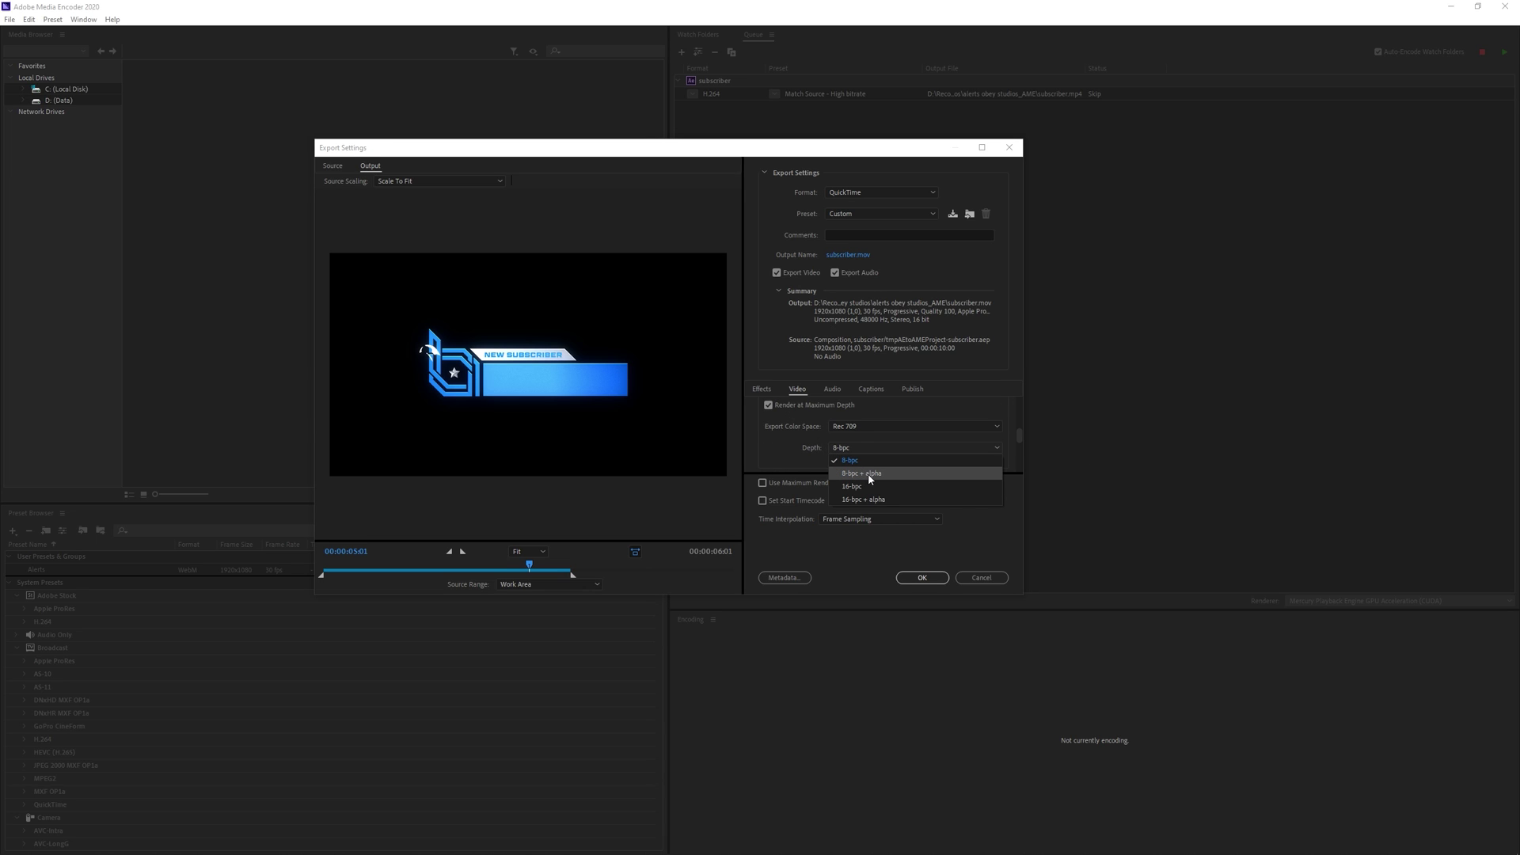
left_click(874, 473)
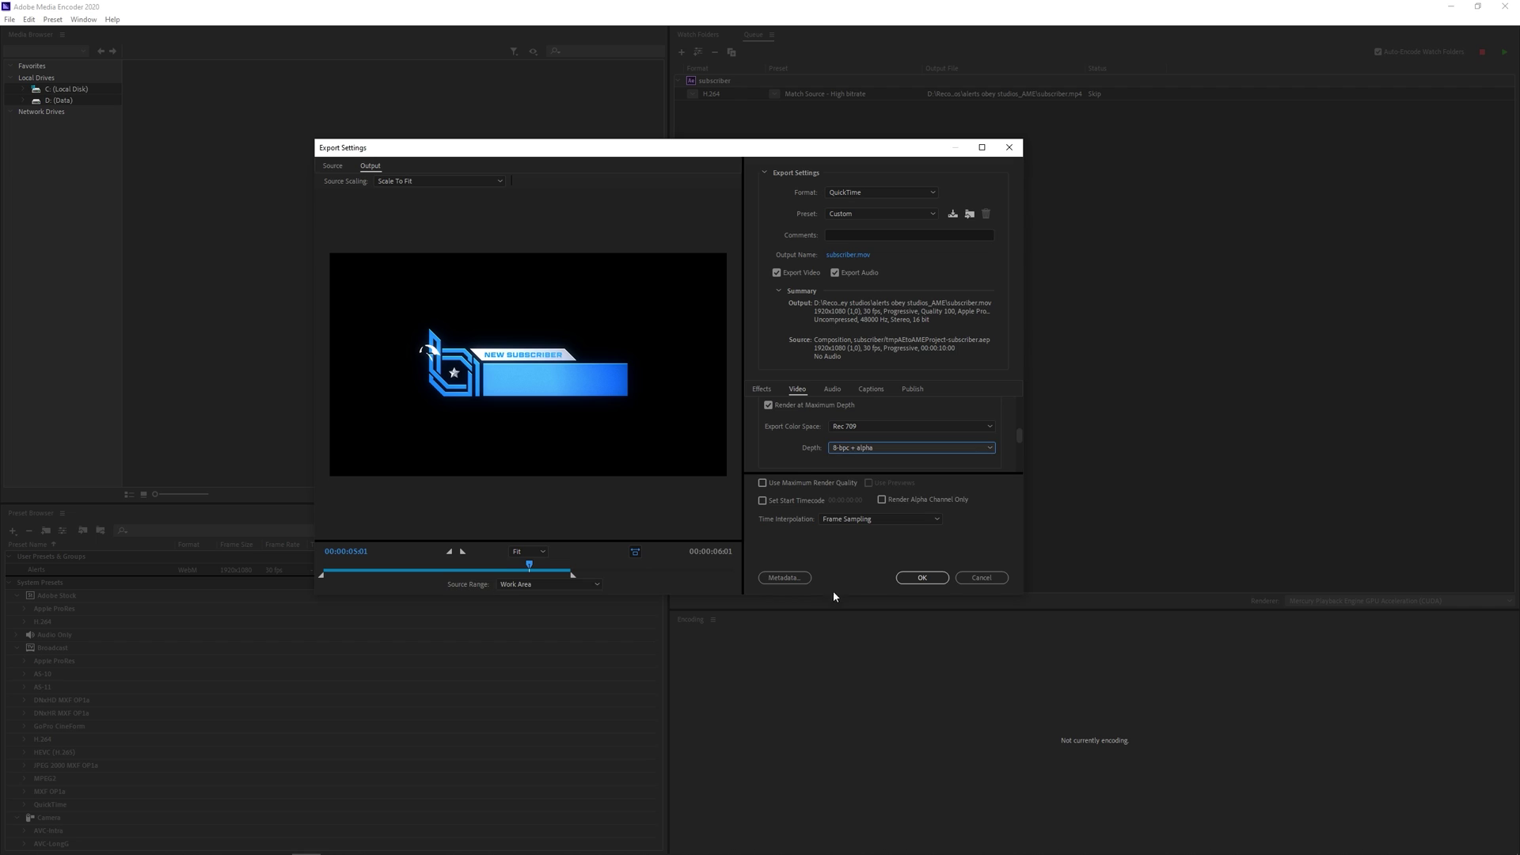
left_click_drag(832, 599, 839, 675)
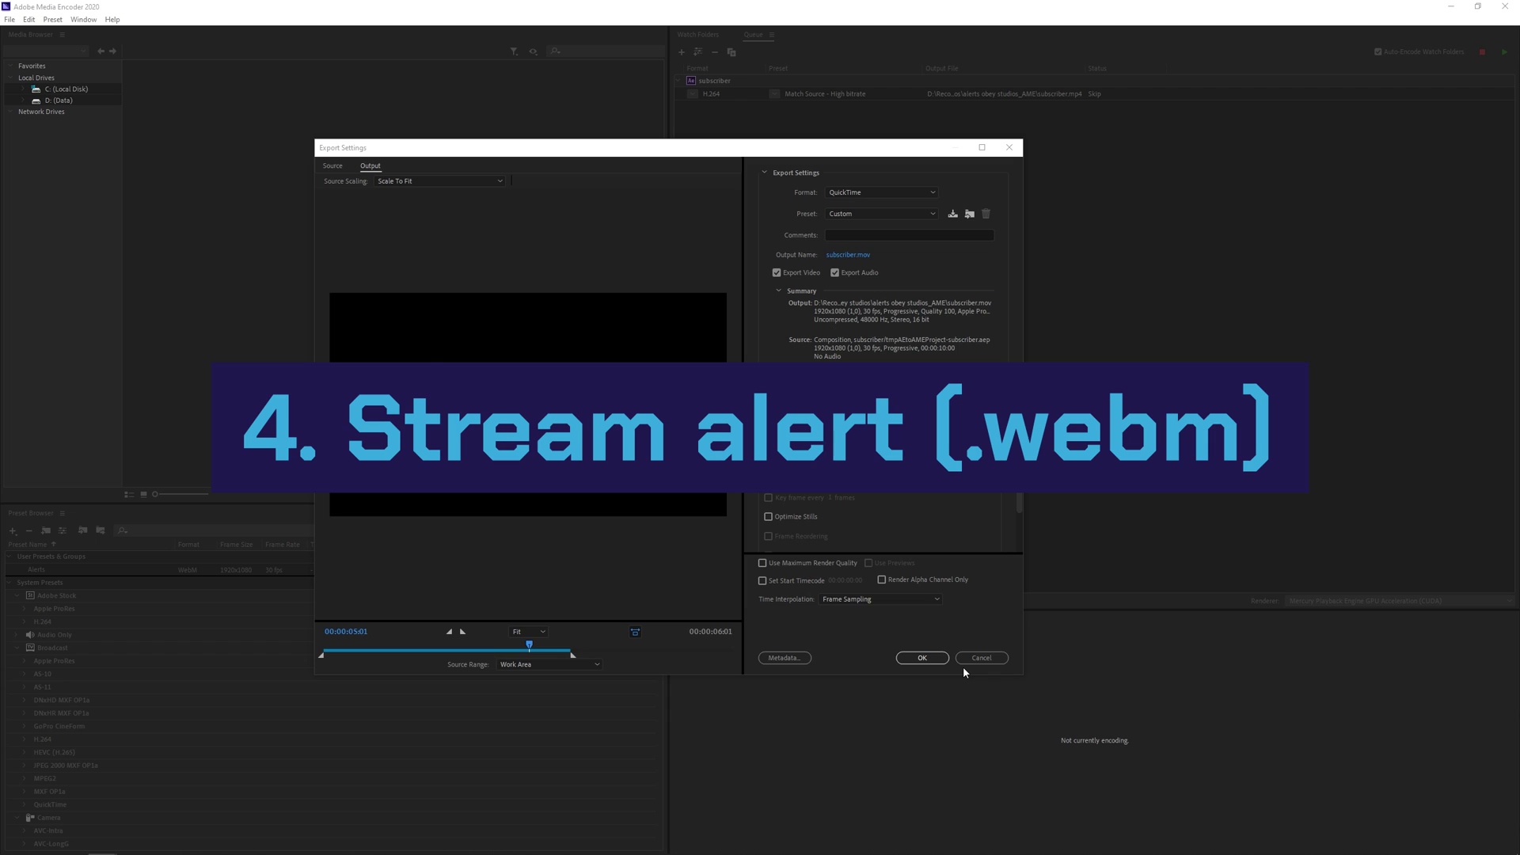
Choose WebM as the format so the output becomes subscriber.webm with VP9 alpha
left_click(839, 194)
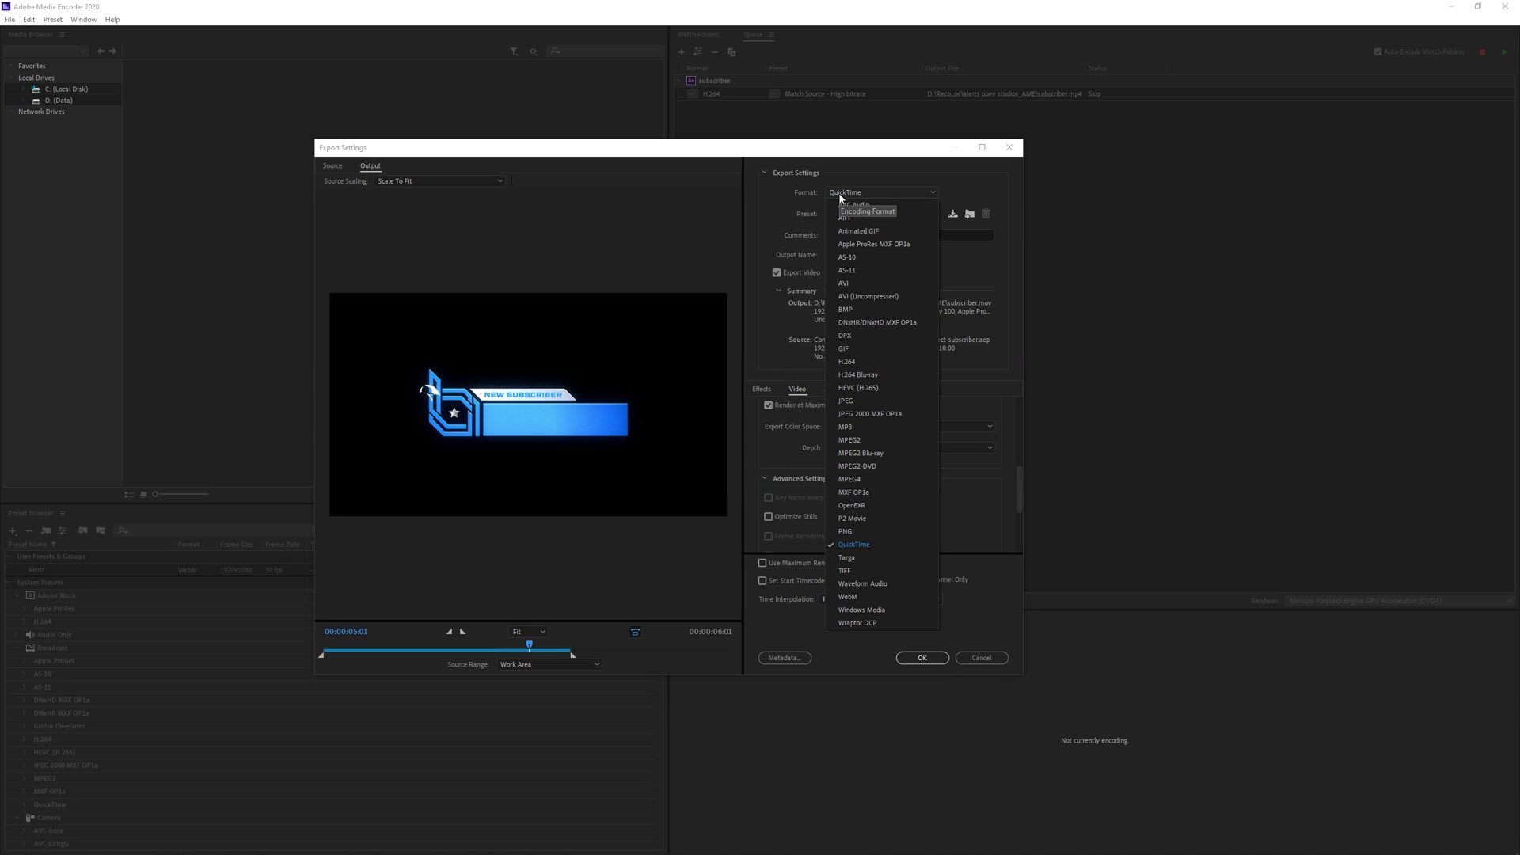
left_click(898, 596)
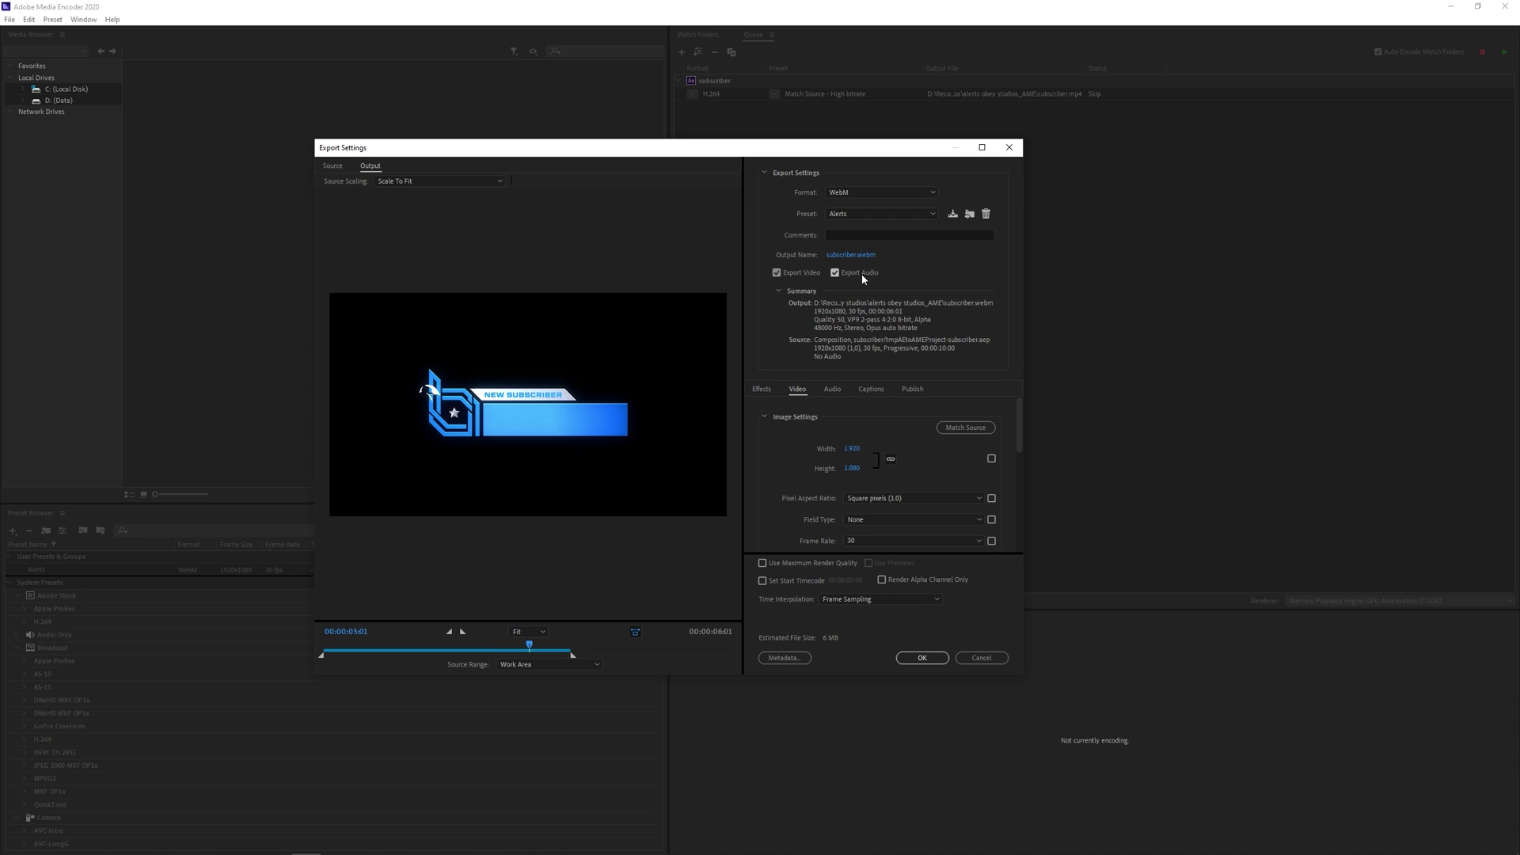
Turn on audio export and confirm Include Alpha Channel is checked
left_click(835, 272)
scroll(767, 467, "down", 2)
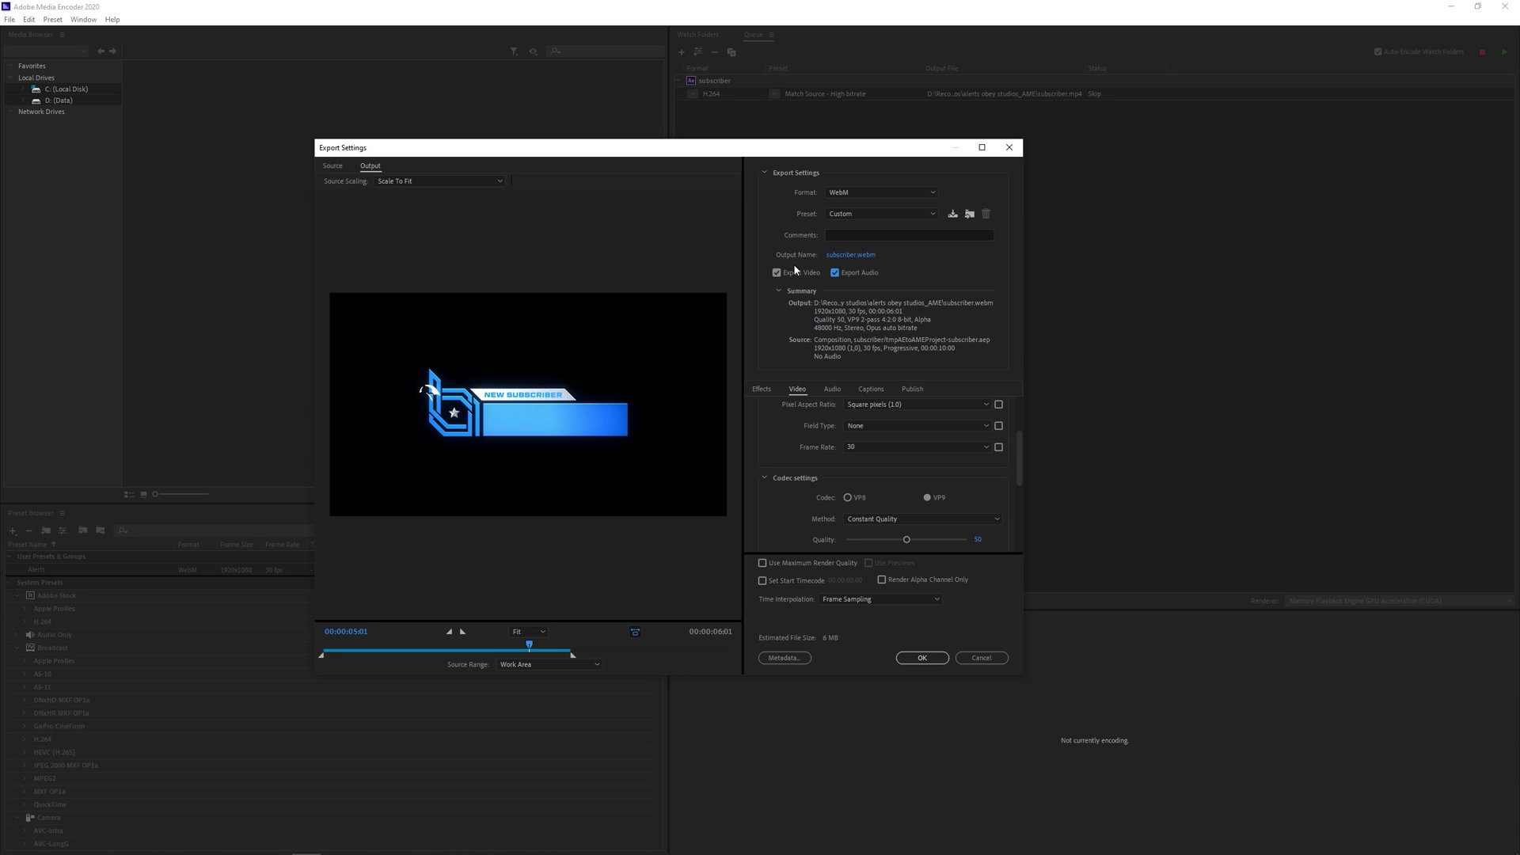
scroll(753, 433, "down", 4)
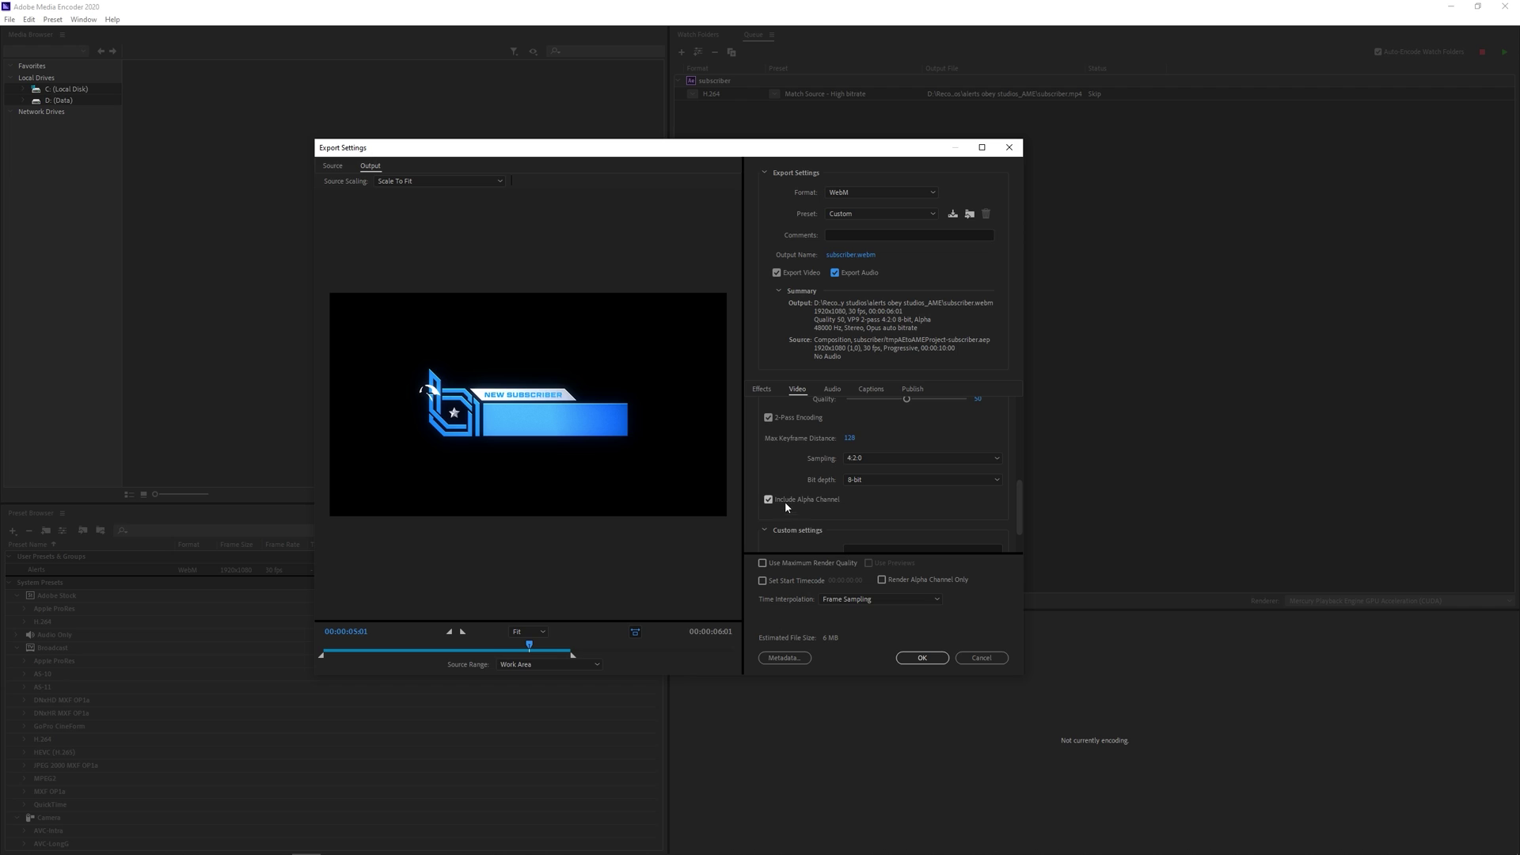
scroll(785, 501, "down", 2)
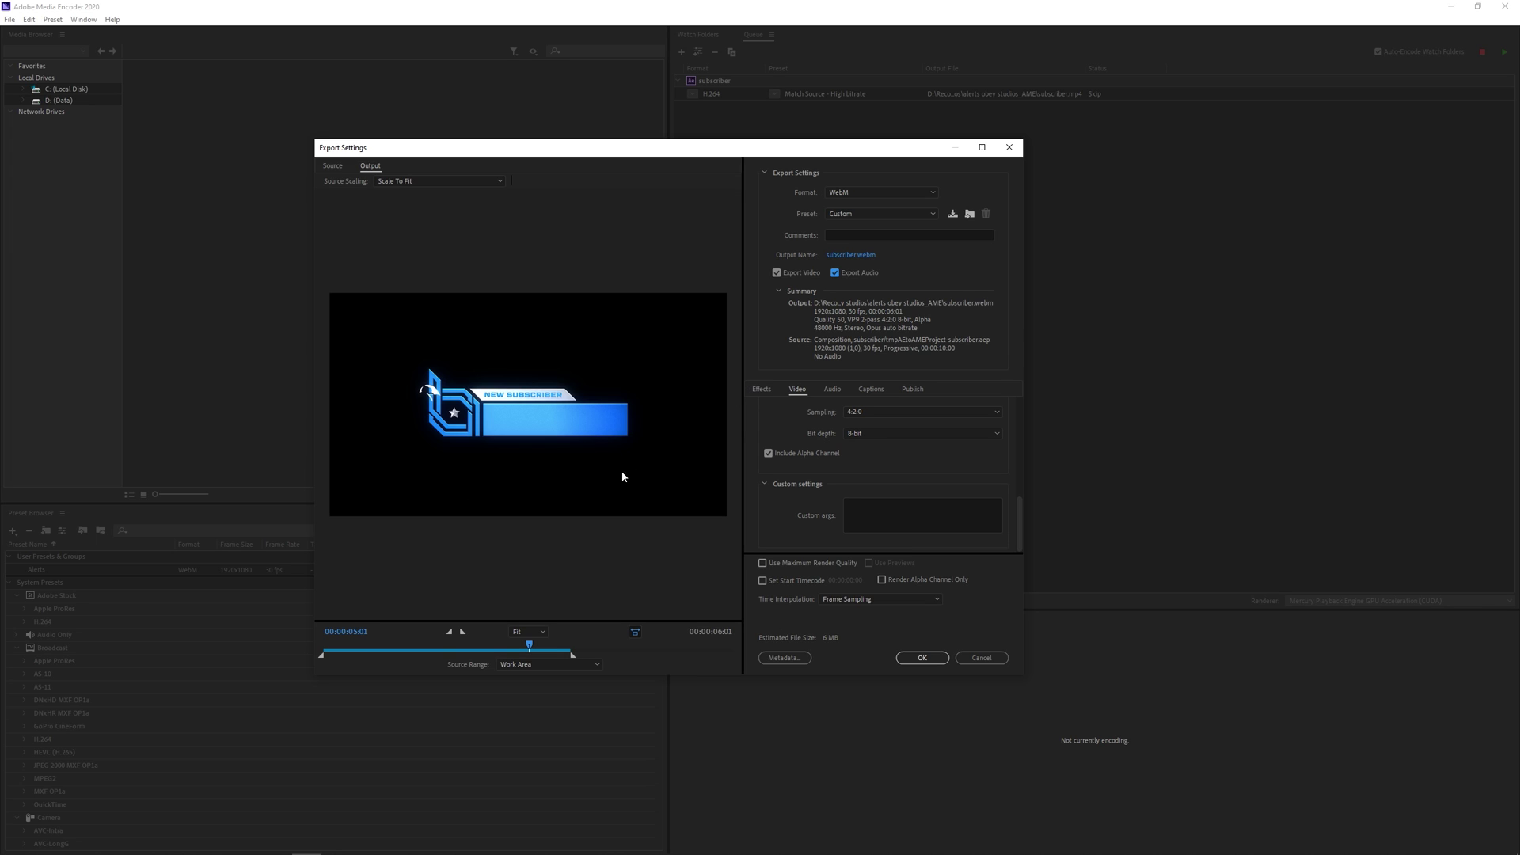
Confirm the subscriber.webm output name and apply the WebM export settings
left_click(859, 256)
key("Return")
left_click(921, 657)
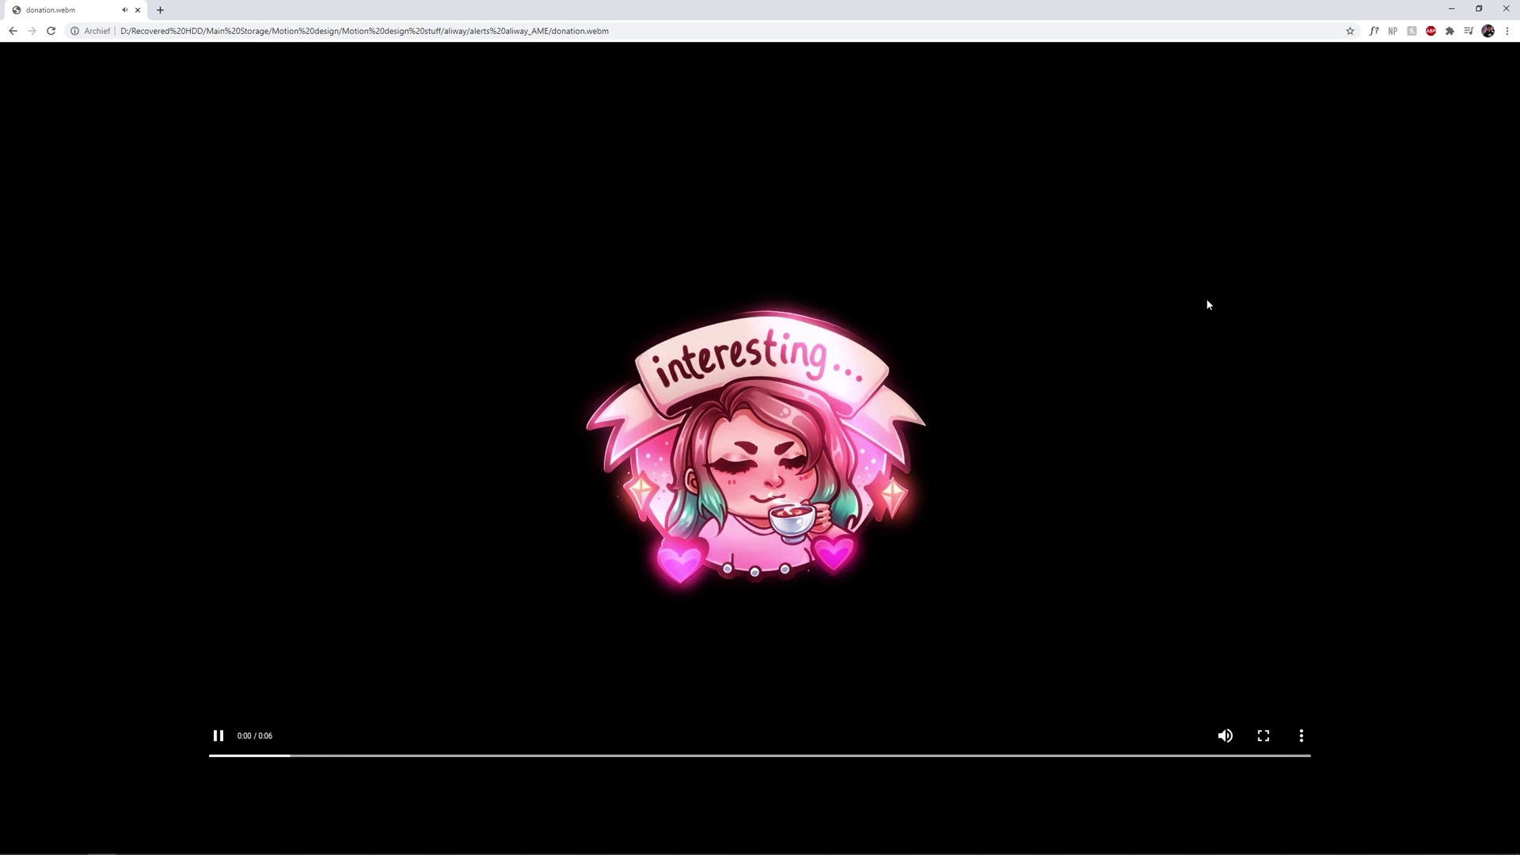
left_click(1225, 736)
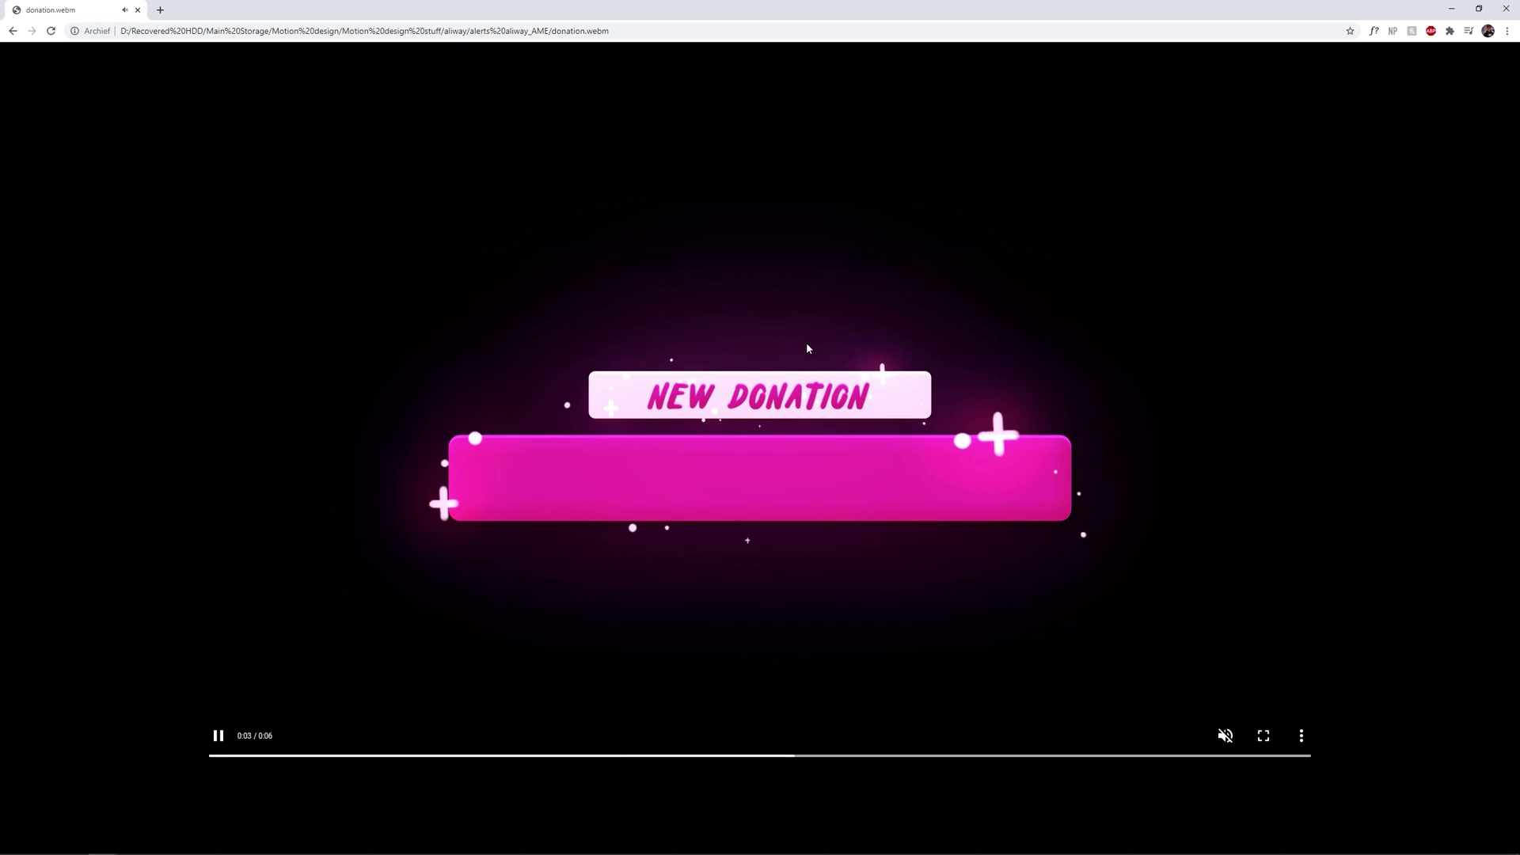